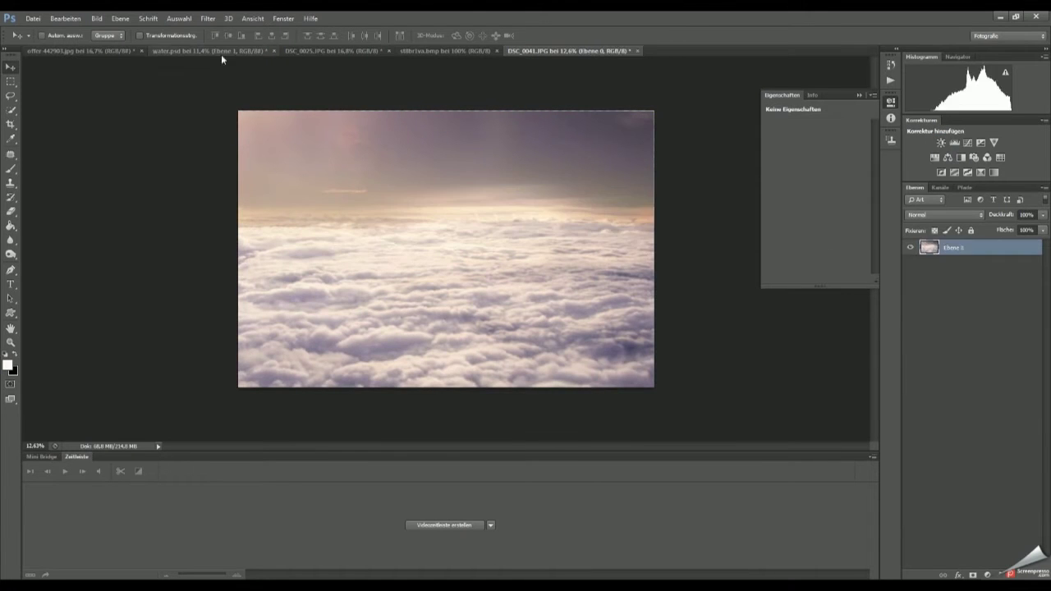
Raise the translucent bubble higher over the clouds, then bring up the hand photo.
mouse_move(473, 232)
mouse_down()
mouse_move(483, 292)
mouse_move(482, 274)
mouse_up()
key(ctrl+t)
key(Return)
click(80, 51)
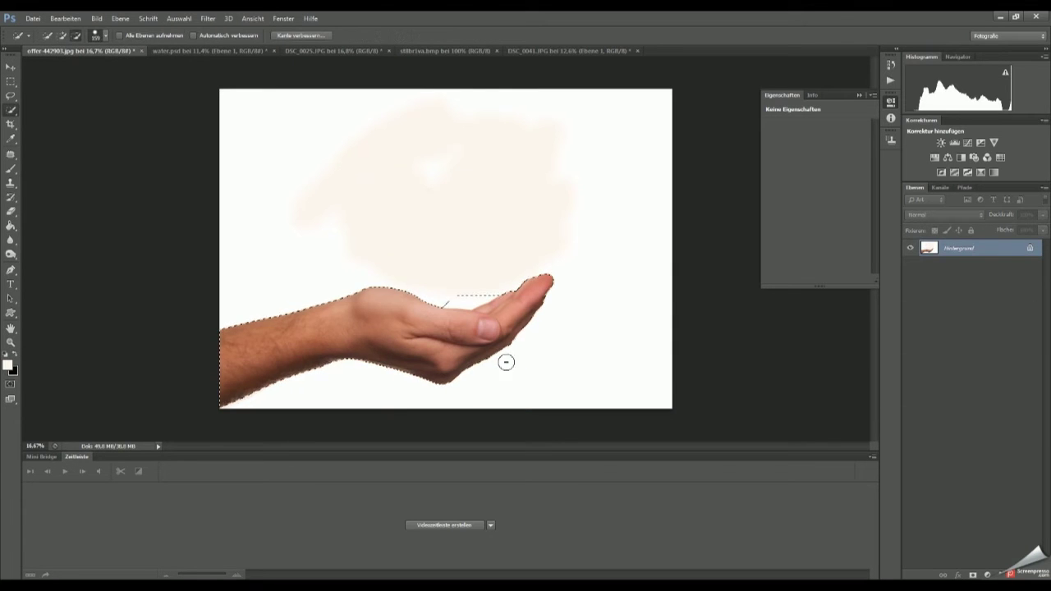
Paste the selected hand into the cloud composite, resize it, and place it beneath the bubble.
key(ctrl+c)
click(568, 50)
key(ctrl+v)
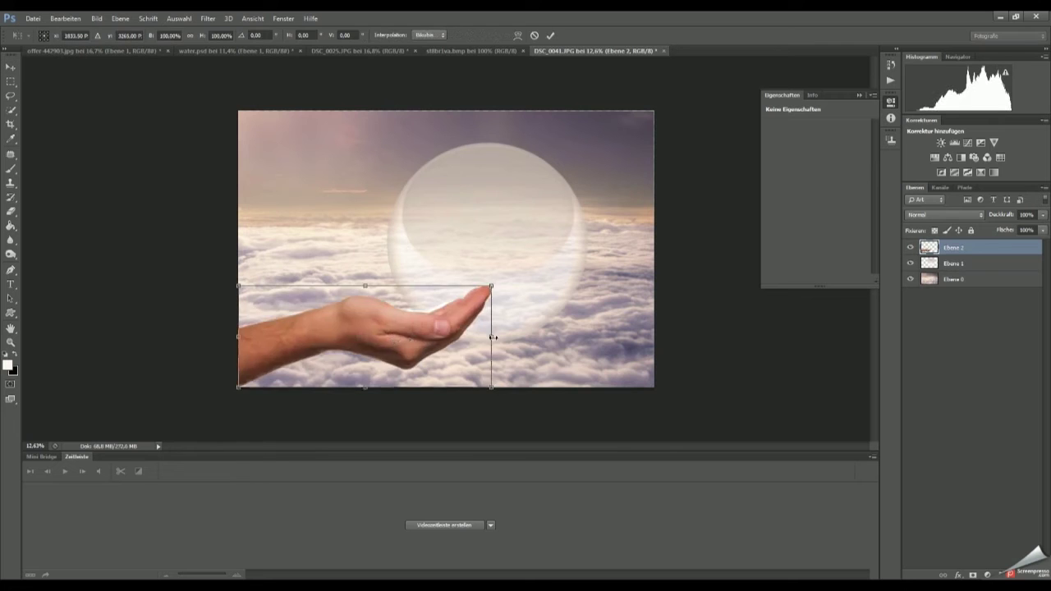
key(ctrl+t)
key(Return)
drag(980, 247, 980, 271)
Give the hand layer a mask and brush it to blend softly.
click(973, 575)
key(b)
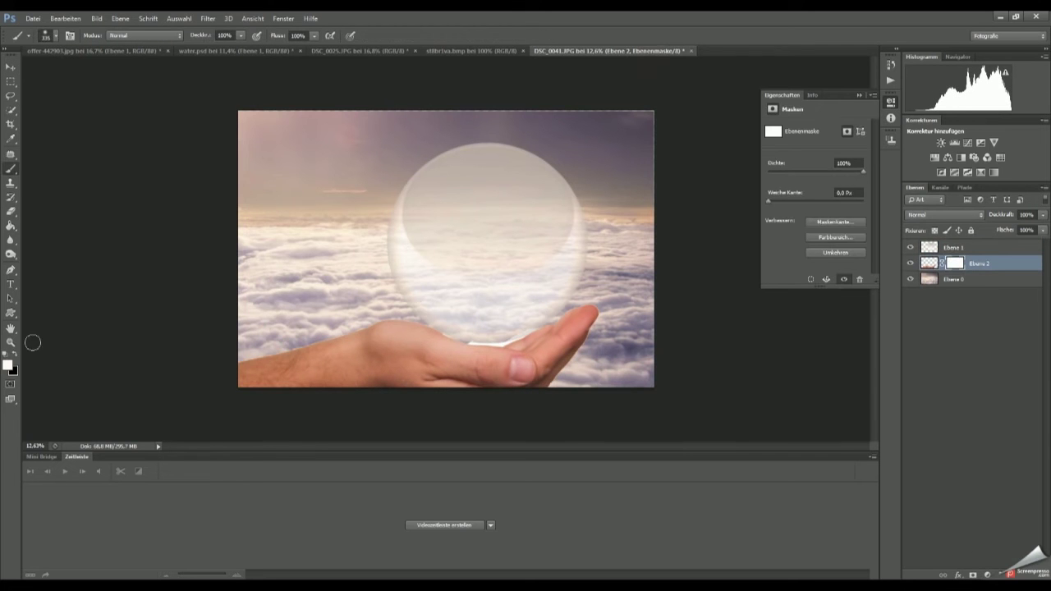
scroll(585, 303, up, 2)
scroll(553, 393, down, 3)
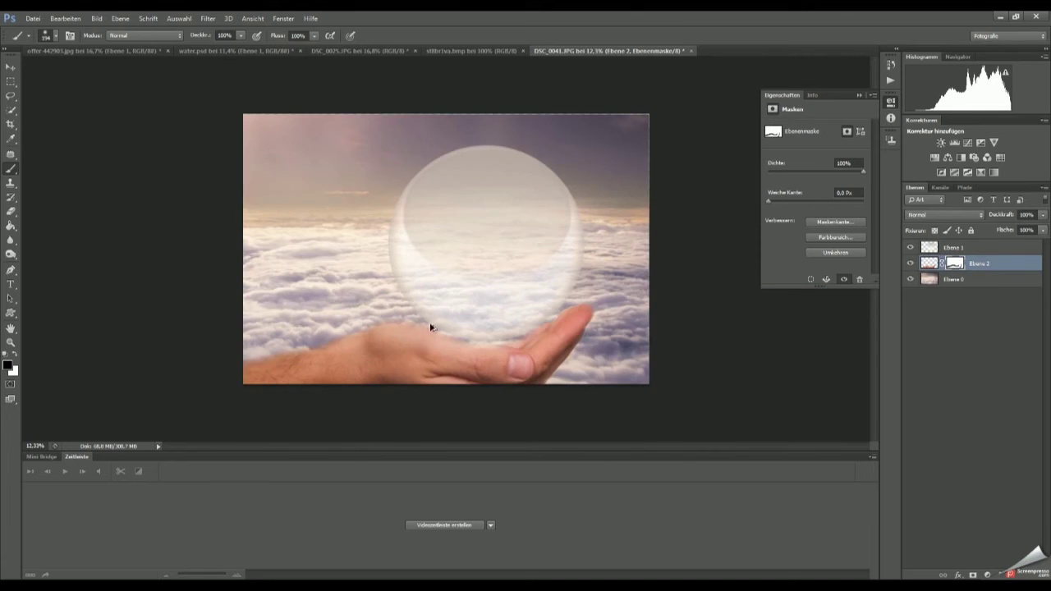
scroll(587, 354, up, 2)
Mute the hand's colours with a Curves adjustment and Hue/Saturation at -68.
click(967, 142)
mouse_move(813, 193)
mouse_down()
mouse_move(821, 177)
mouse_move(782, 191)
mouse_up()
click(947, 157)
scroll(597, 303, down, 2)
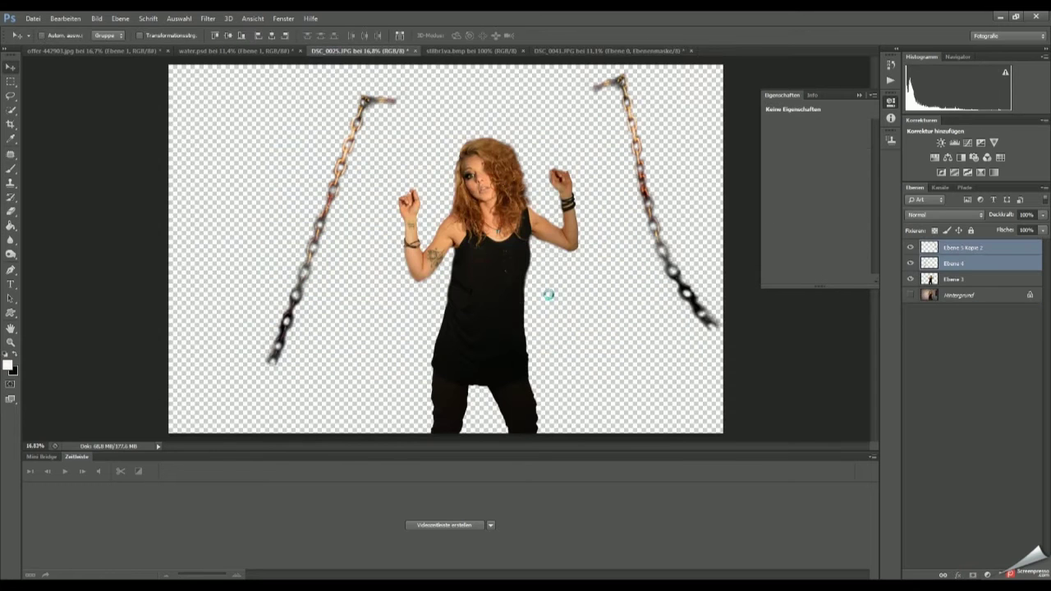
Move the woman's layer above the bubble and fill a new layer inside the sphere with dark colour.
key(Return)
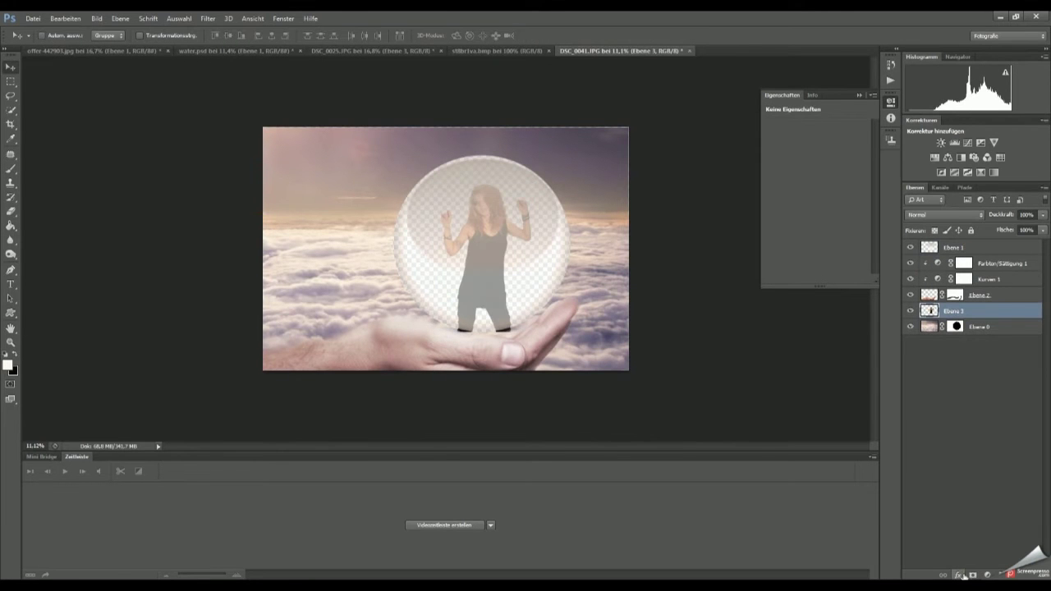
drag(956, 310, 953, 243)
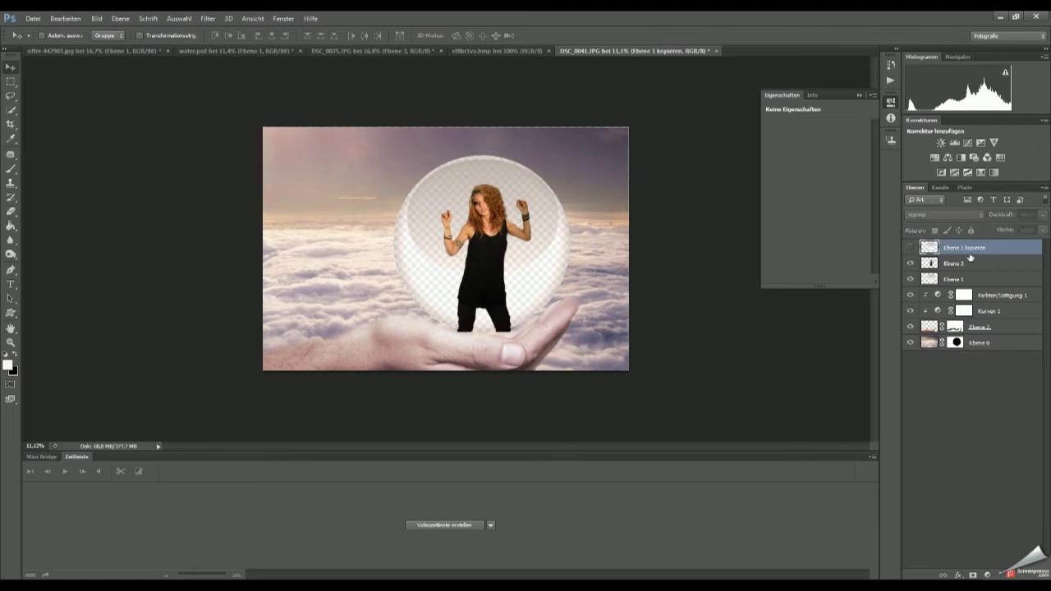
key(e)
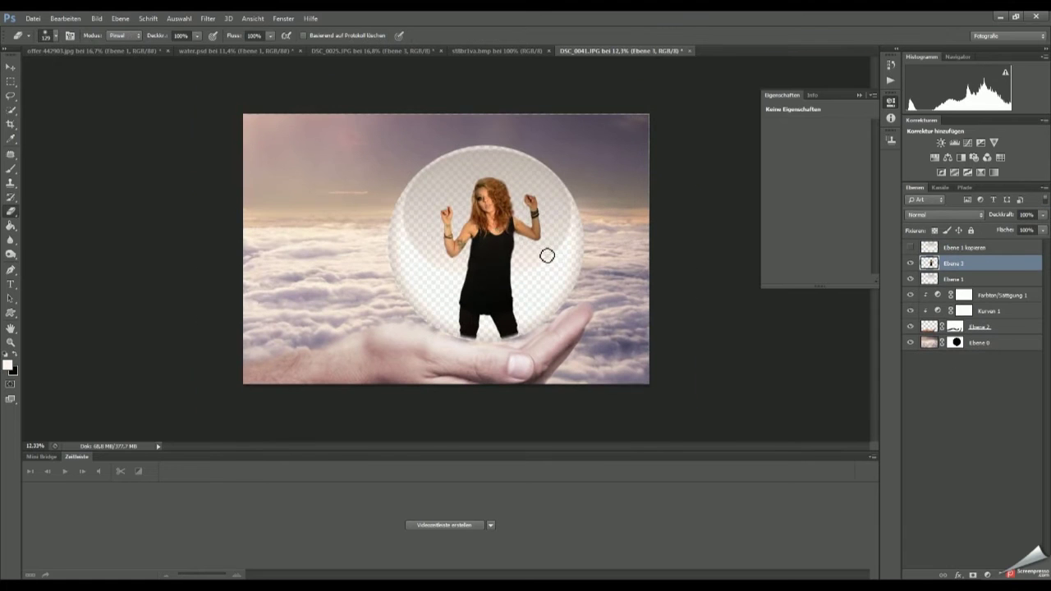
click(953, 279)
key(ctrl+shift+alt+n)
click(457, 279)
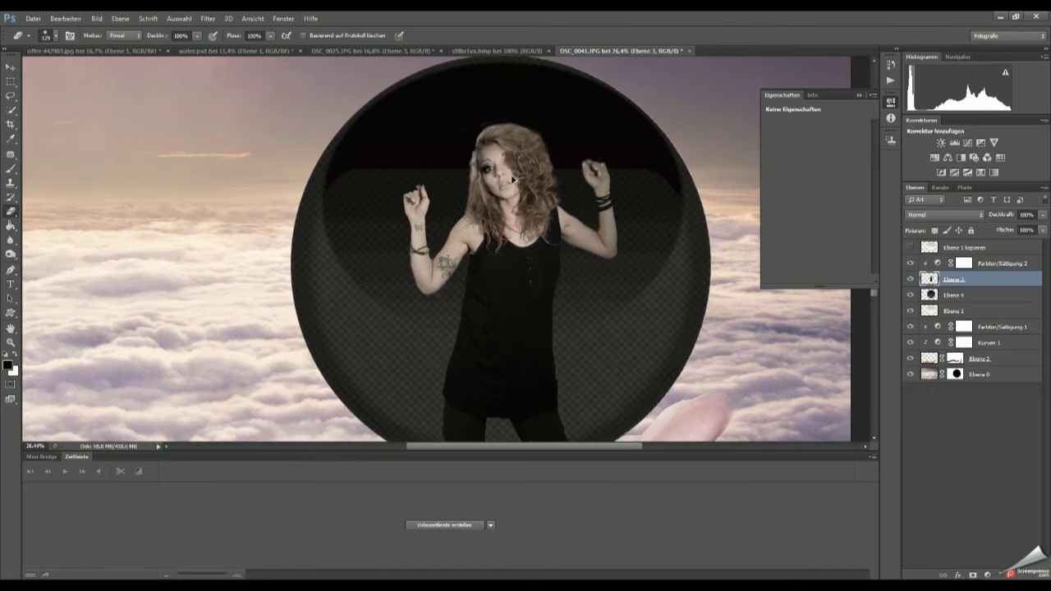
Burn the shadows on the woman's face and hair darker.
scroll(512, 176, up, 4)
scroll(442, 300, up, 1)
key(o)
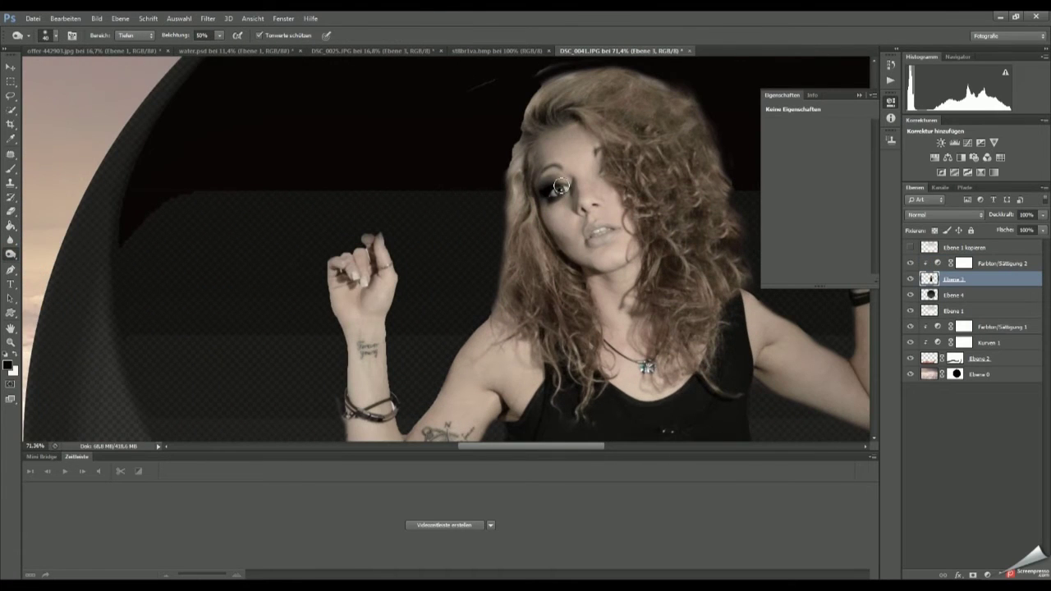
scroll(575, 197, up, 2)
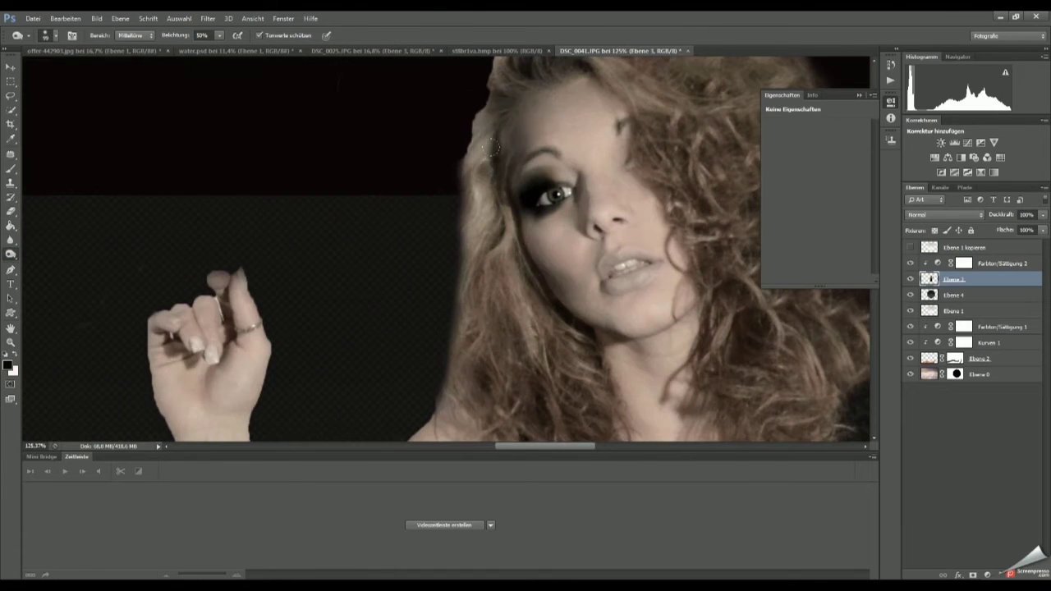
scroll(509, 287, down, 3)
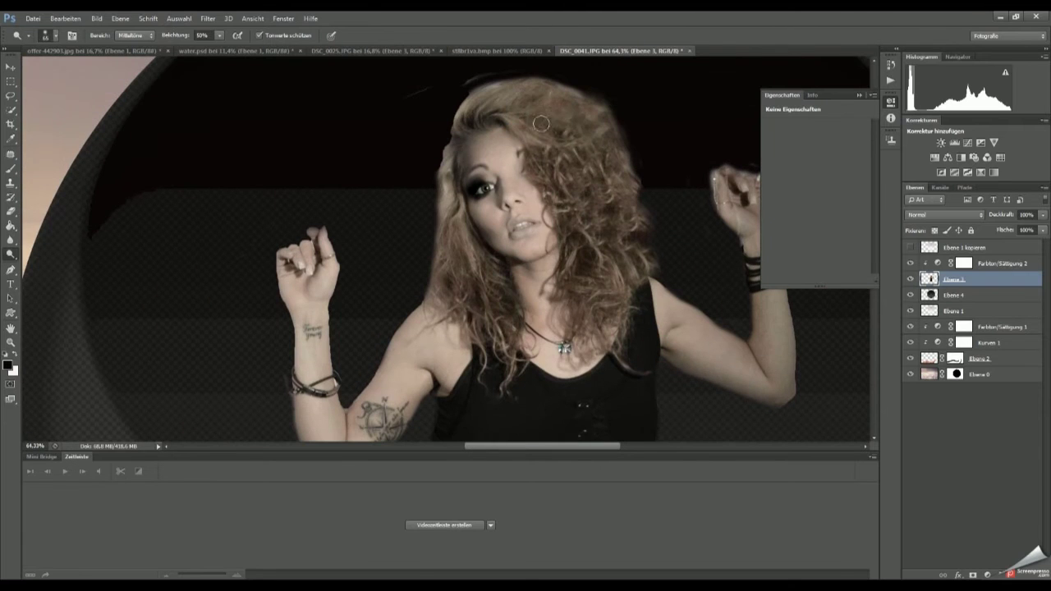
scroll(516, 230, up, 2)
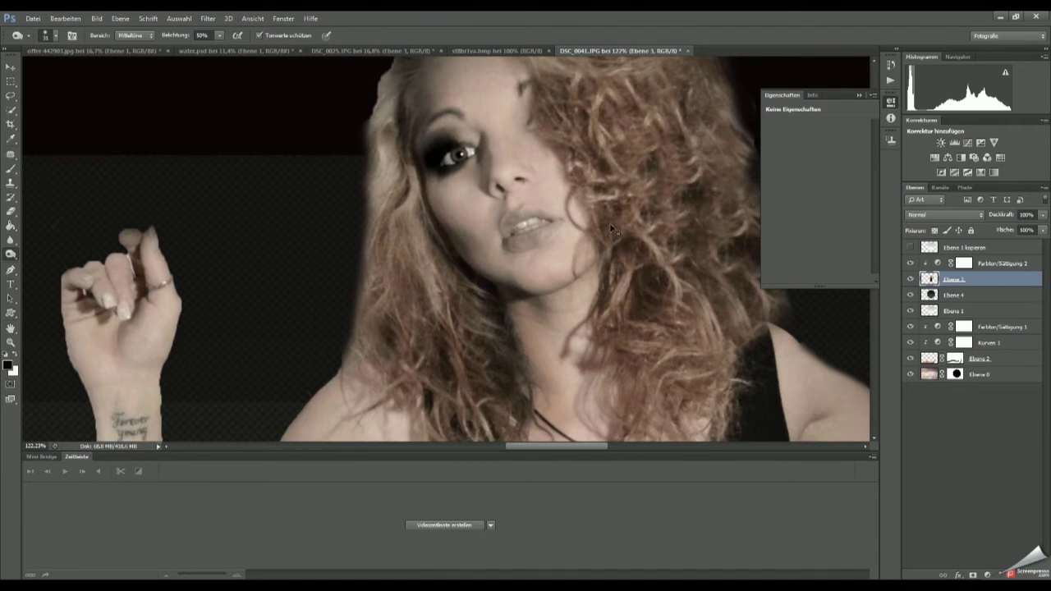
scroll(612, 229, down, 5)
Add an empty layer and browse the brush presets for the 1467 px brush.
key(b)
key(ctrl+shift+alt+n)
right_click(535, 277)
scroll(764, 473, down, 2)
scroll(764, 473, down, 10)
Paint grey clouds across the lower sphere with the 1467 px brush.
click(602, 474)
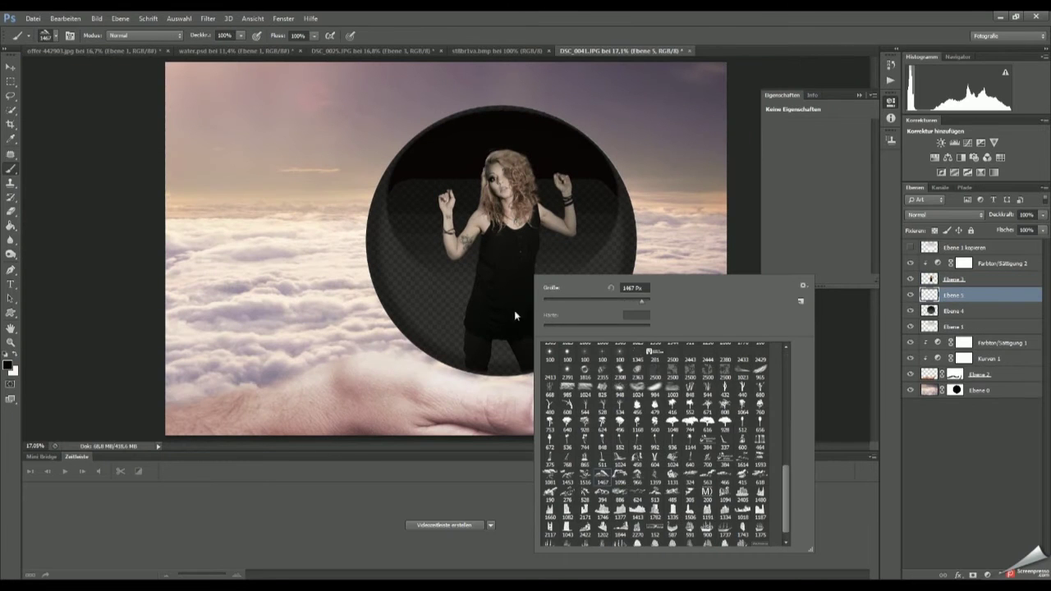
click(515, 316)
click(8, 366)
click(858, 279)
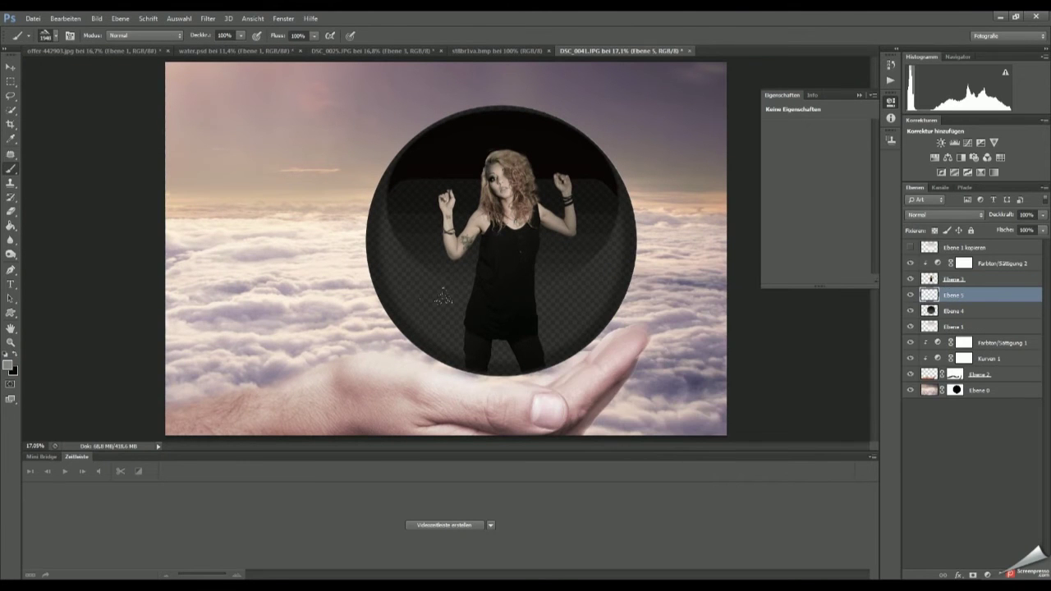
drag(540, 317, 591, 279)
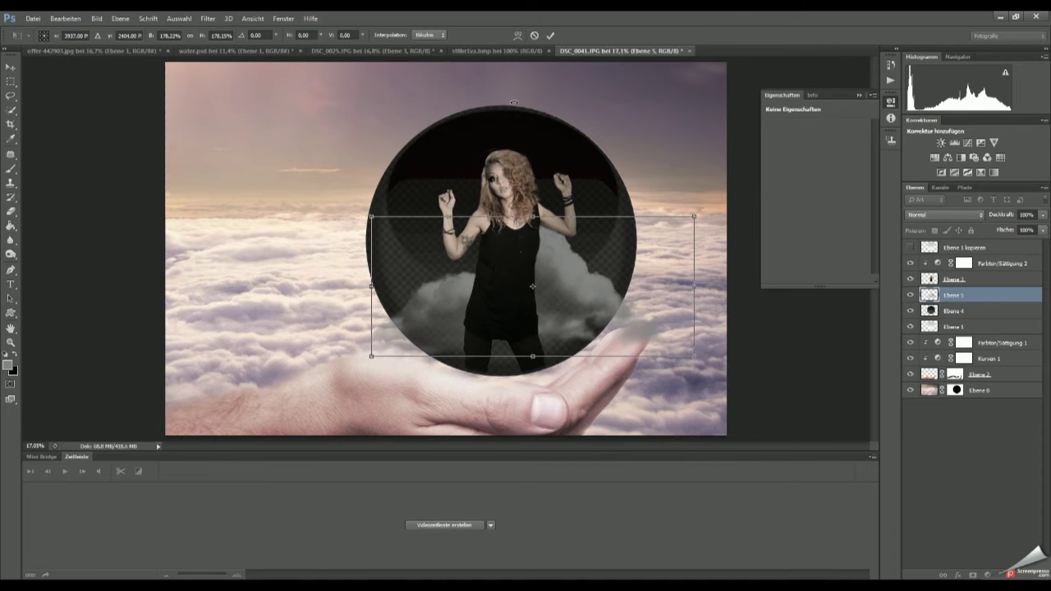
Duplicate the cloud layer, tint it dark red with Hue/Saturation, and add an S-curve for contrast.
key(ctrl+j)
key(ctrl+bracketright)
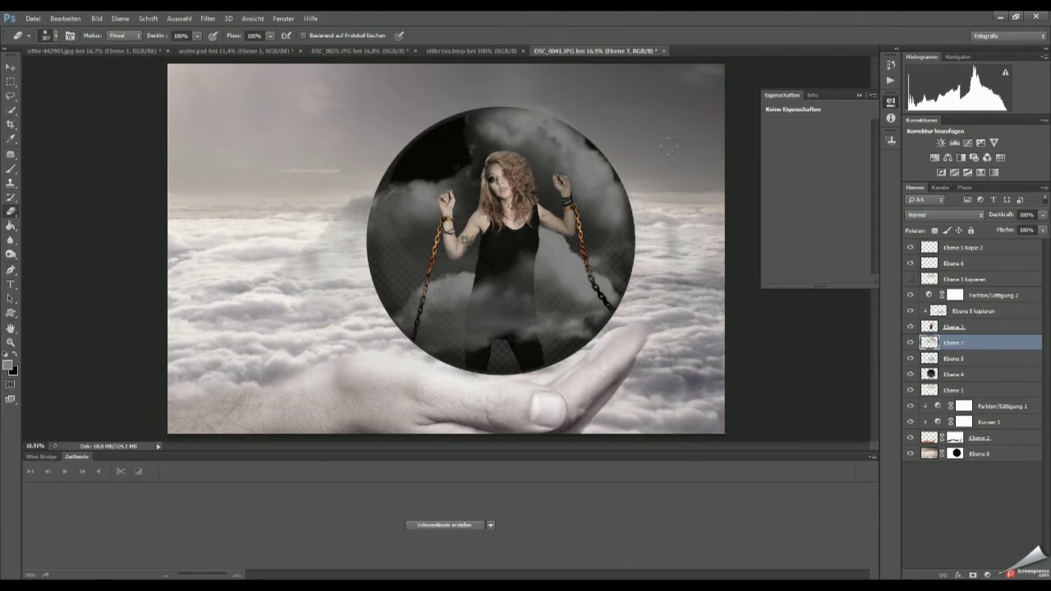
click(935, 158)
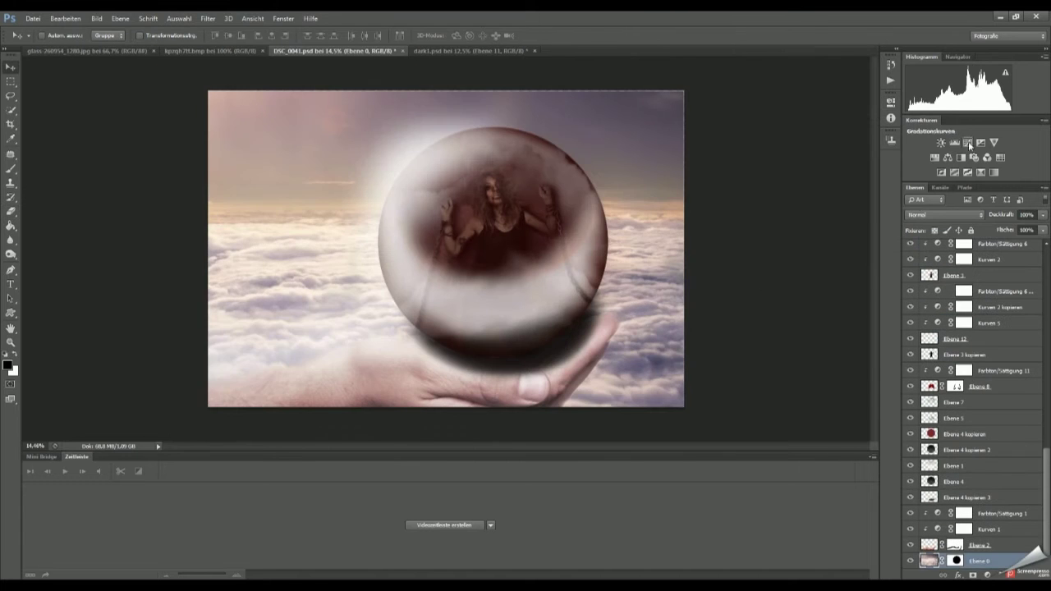
mouse_move(800, 201)
mouse_down()
mouse_move(817, 210)
mouse_move(847, 181)
mouse_up()
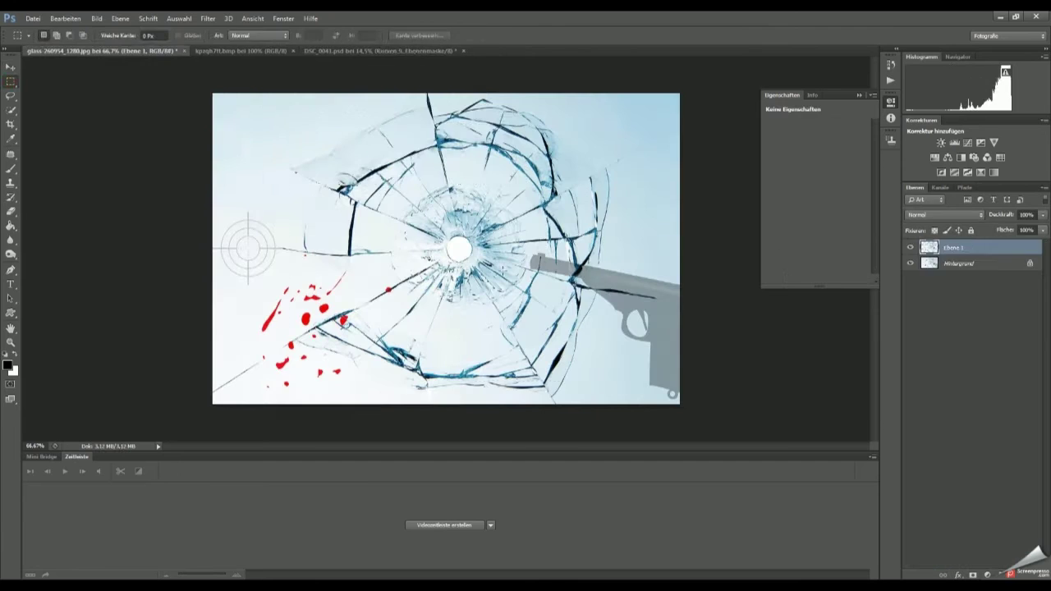
Position and resize the shattered-glass image on the sphere's upper right, then select its -72 saturation Hue/Saturation layer.
drag(966, 364, 965, 376)
key(ctrl+t)
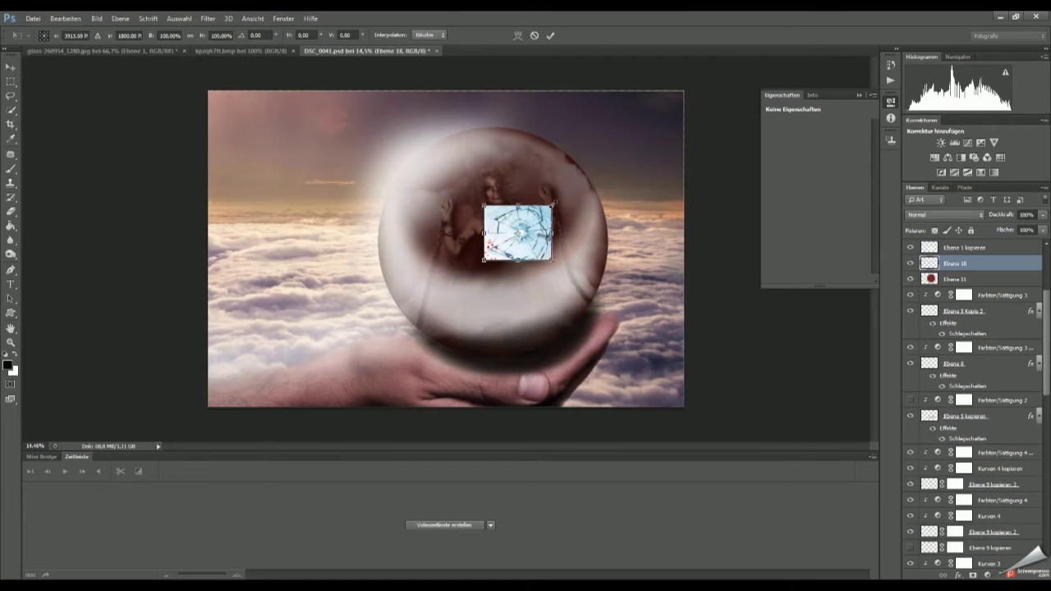
click(551, 35)
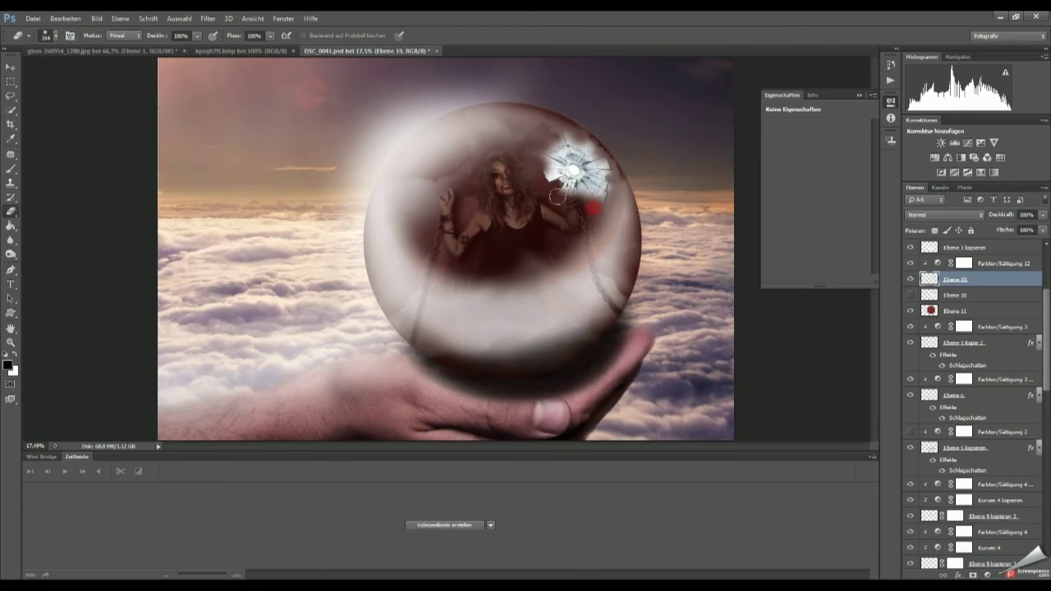
click(994, 263)
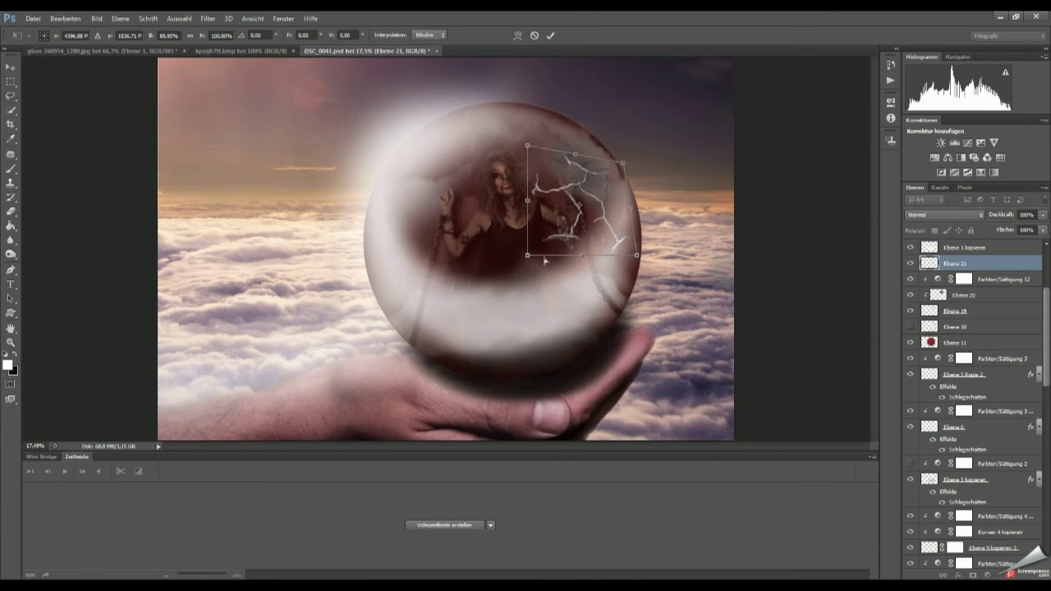
Shift the lightning cracks to the right and edit the Hue/Saturation layer settings.
key(Return)
drag(570, 172, 585, 174)
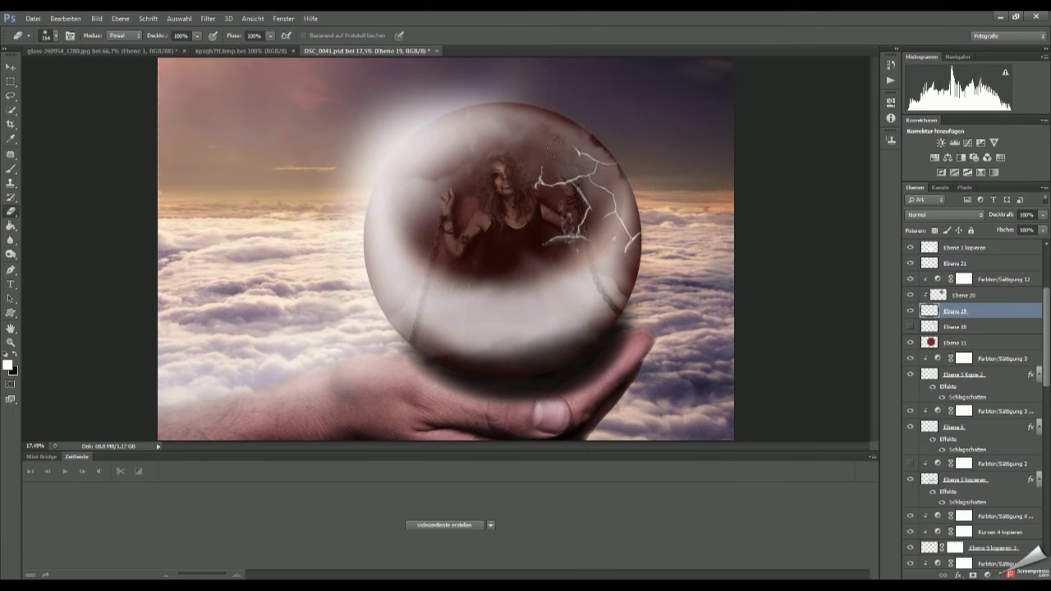
double_click(937, 279)
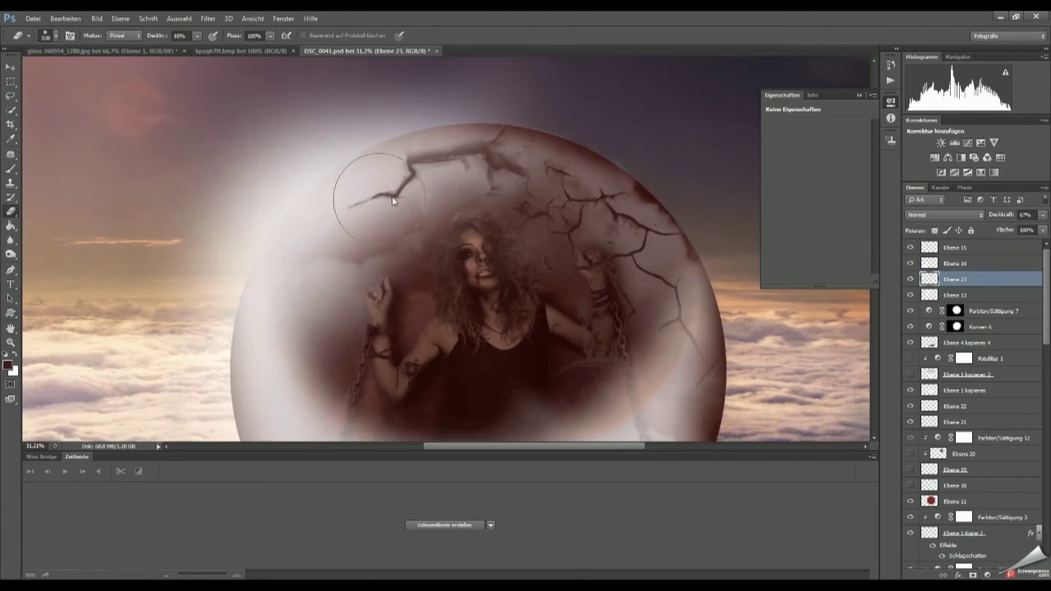
Erase a stray crack stroke and rotate a new crack along the sphere's top edge.
click(392, 195)
scroll(693, 215, down, 1)
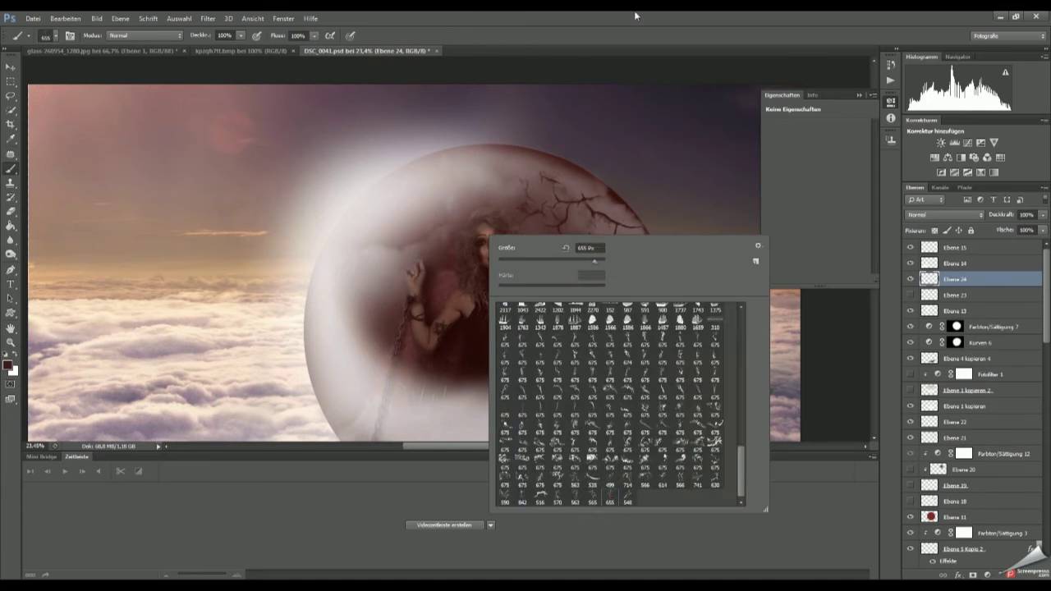
key(Escape)
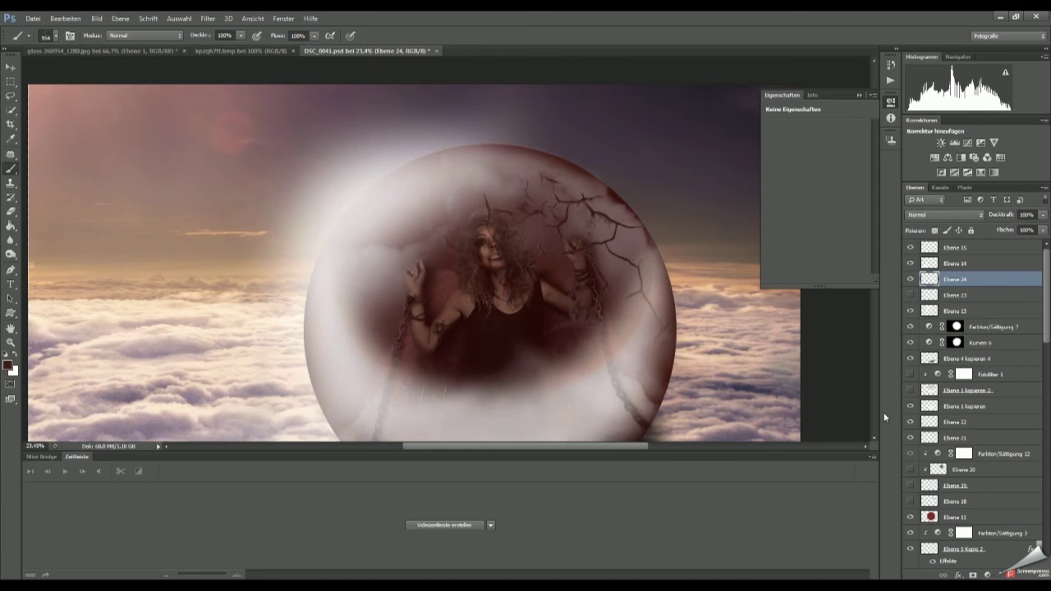
key(ctrl+t)
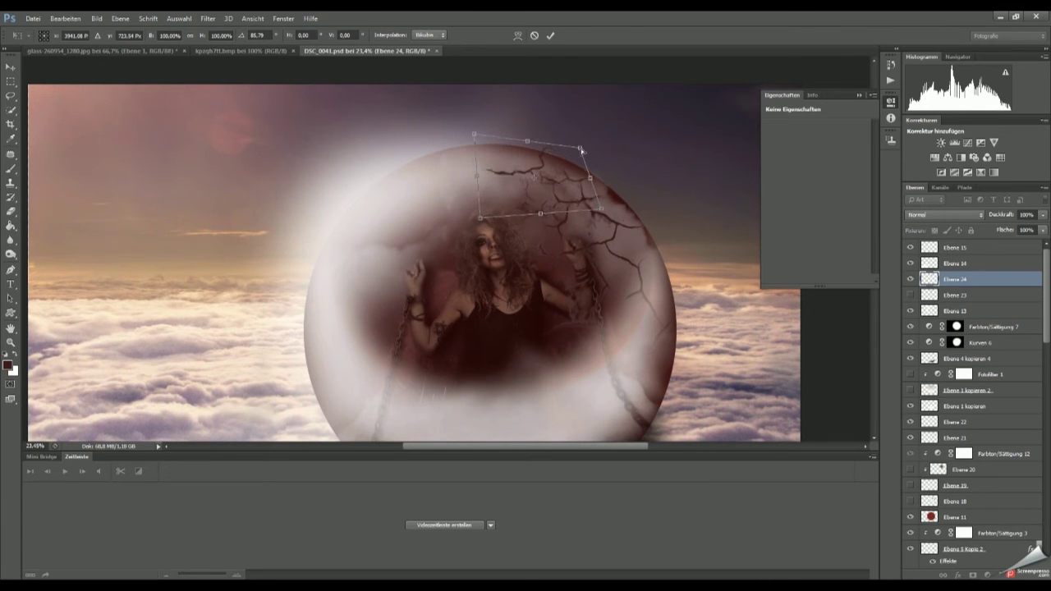
key(Return)
Brush onto Ebene 25 with a soft brush and free-transform its content.
scroll(572, 156, down, 1)
scroll(969, 369, down, 5)
click(962, 441)
scroll(303, 237, up, 2)
right_click(479, 249)
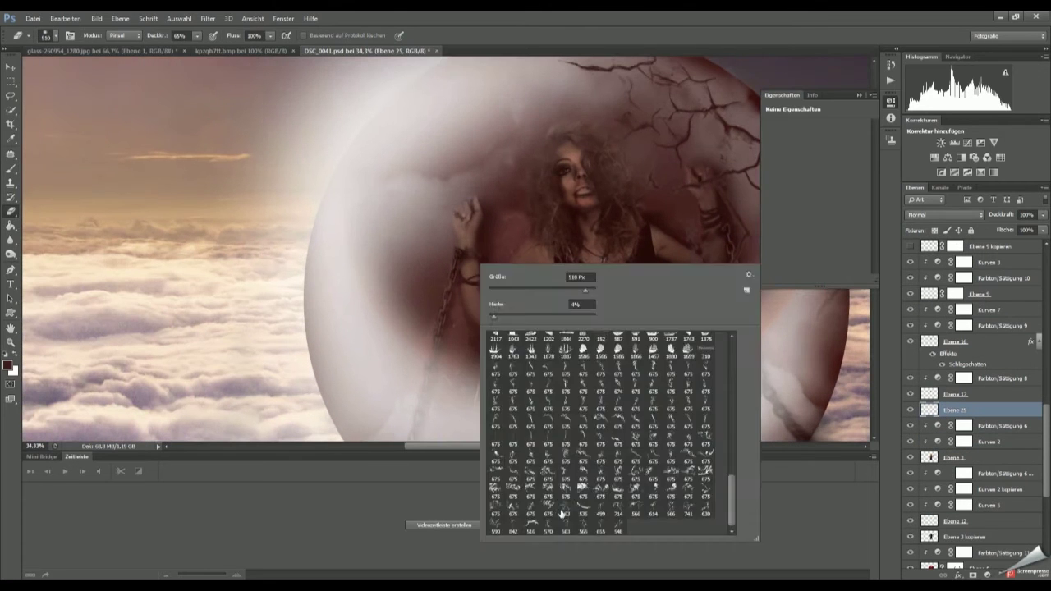
key(Escape)
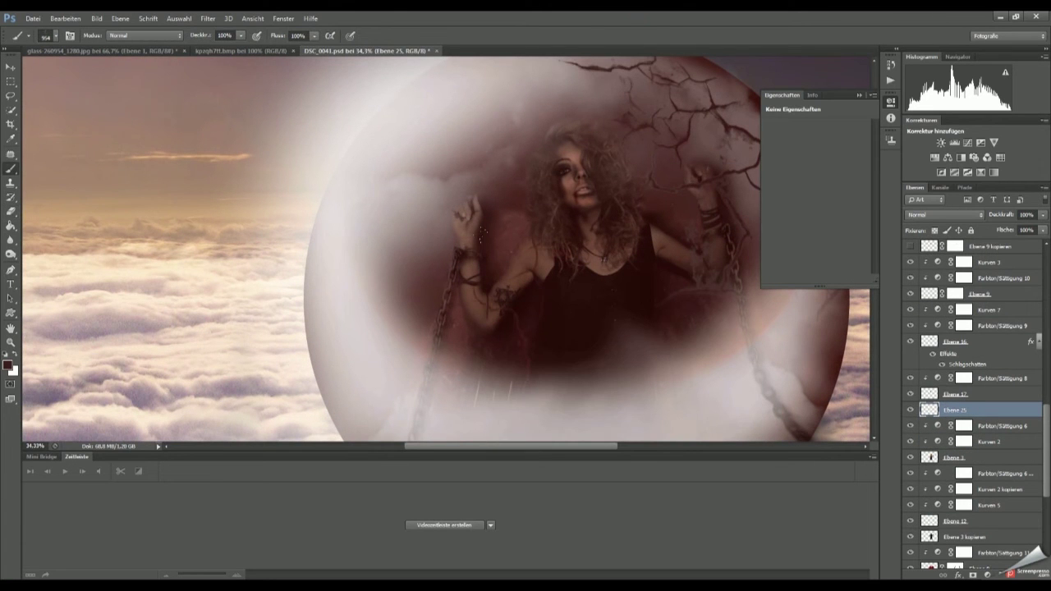
key(ctrl+t)
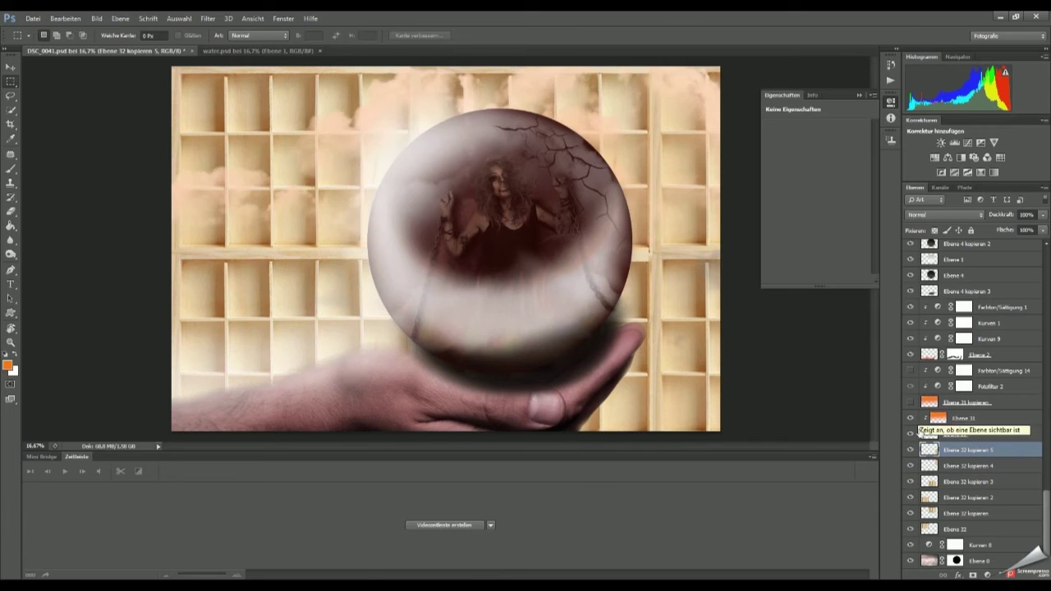
Merge the visible shelf layers and darken them with Hue/Saturation and Curves adjustments.
right_click(969, 497)
click(935, 324)
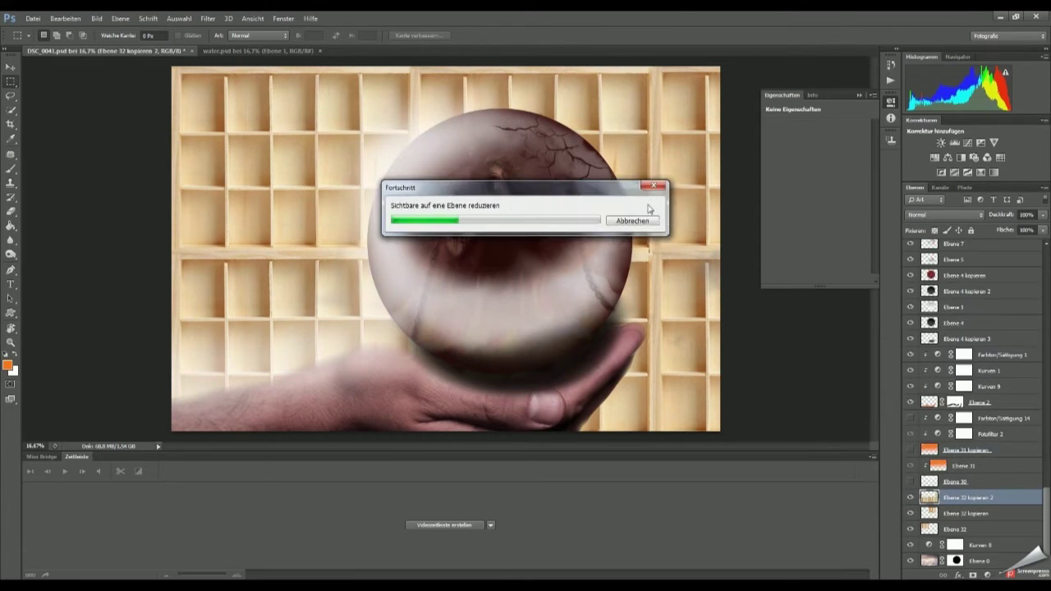
click(935, 158)
drag(815, 169, 772, 163)
click(954, 142)
click(1001, 545)
click(952, 561)
Burn the right, left and top shelf edges darker with Range set to Midtones.
key(o)
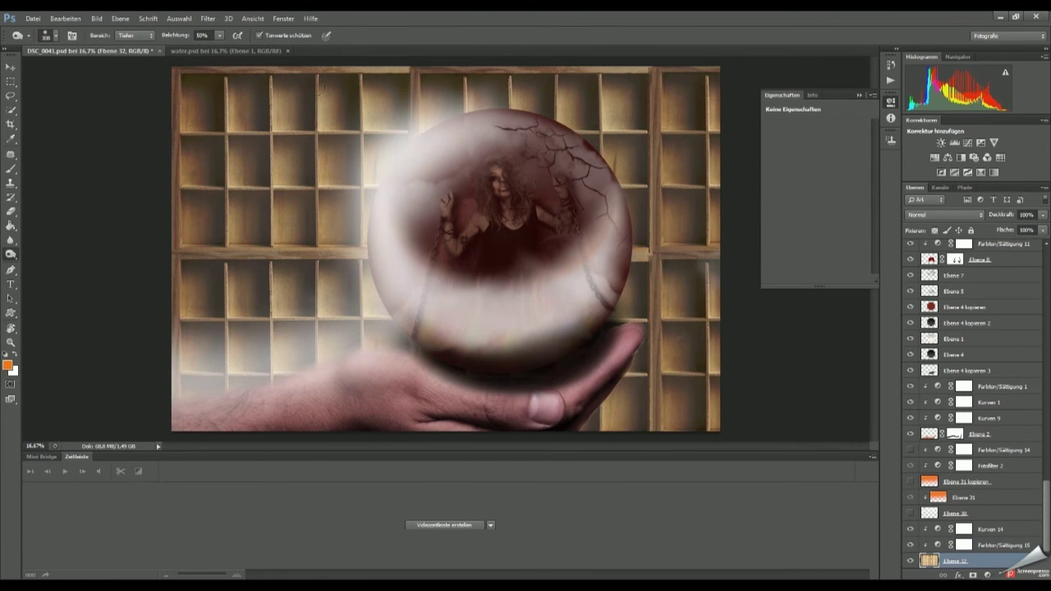
click(128, 55)
drag(702, 82, 702, 427)
drag(184, 369, 714, 75)
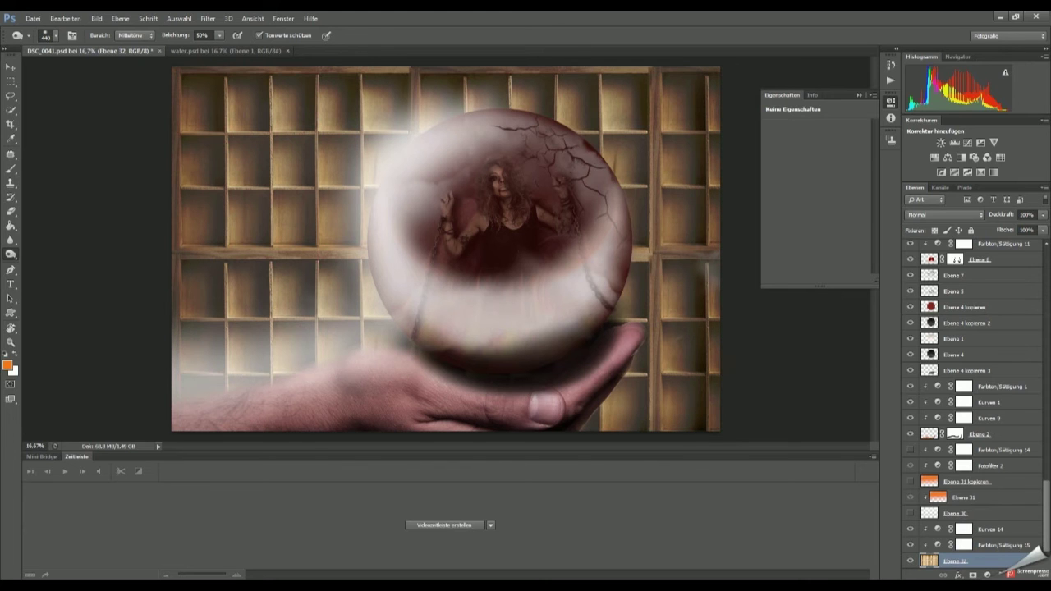
Hide the fog over the hand, show Ebene 24 to darken the sphere top, and edit Ebene 2's mask.
scroll(912, 345, up, 10)
click(909, 247)
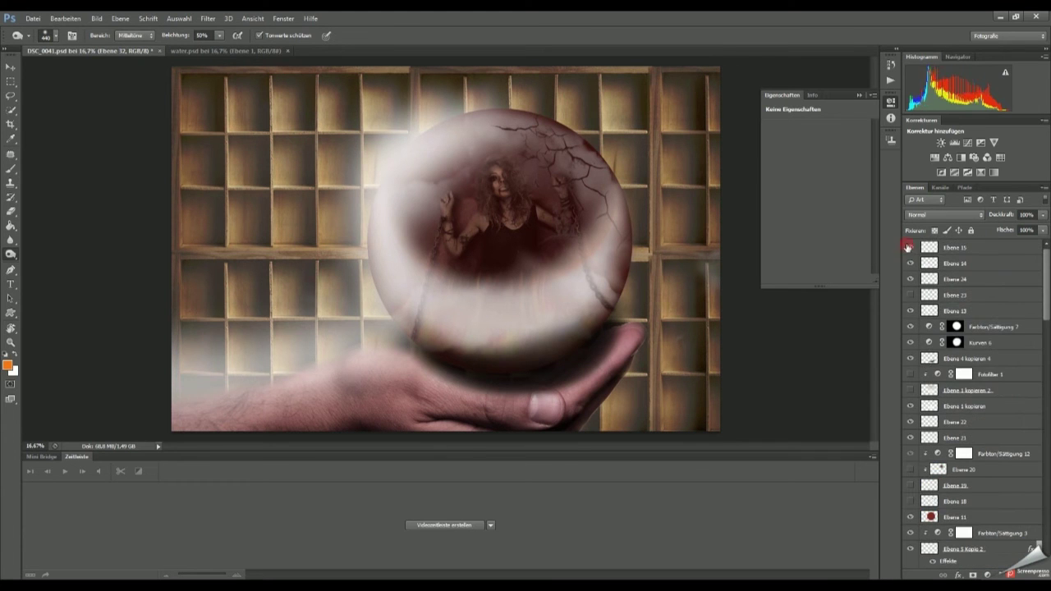
click(909, 280)
click(928, 327)
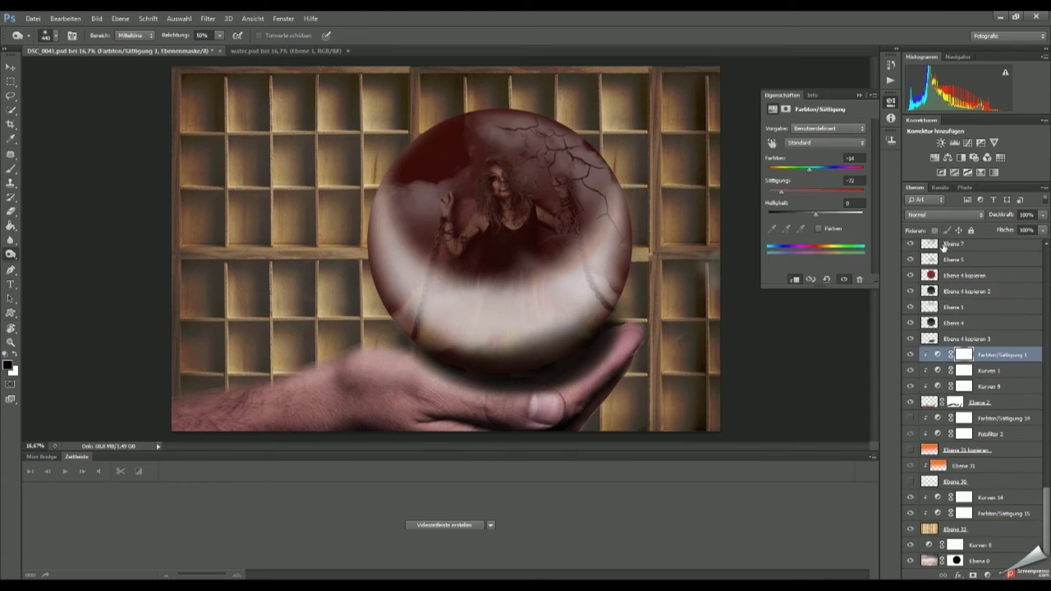
click(955, 402)
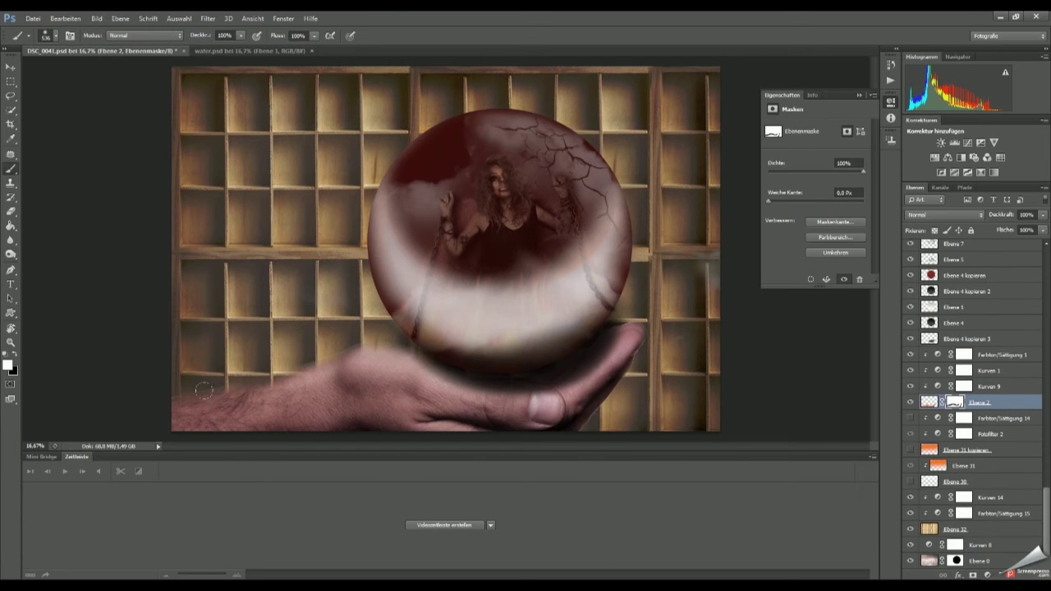
scroll(323, 385, up, 3)
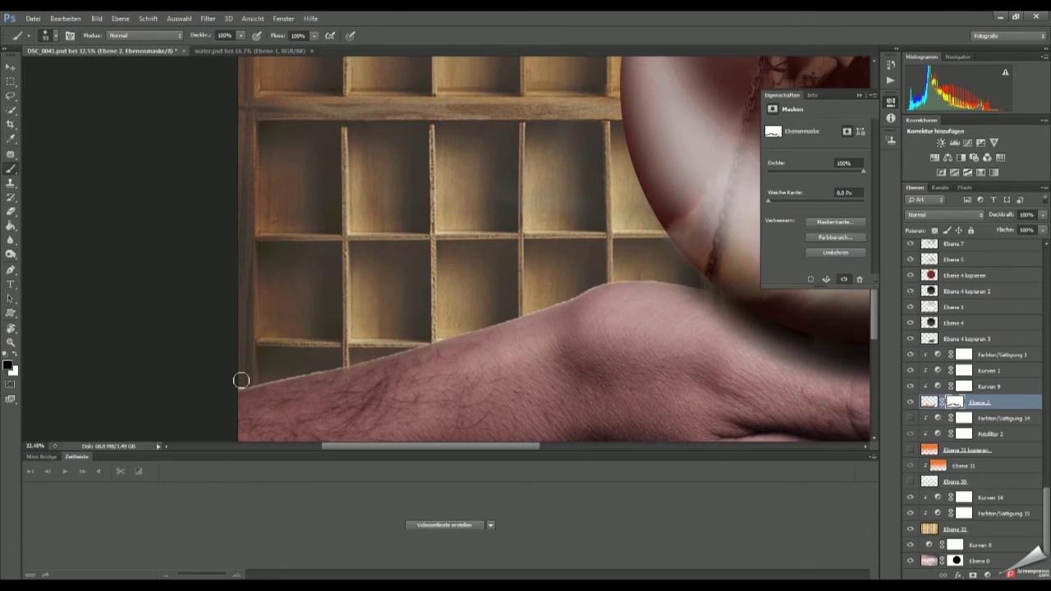
scroll(644, 280, down, 2)
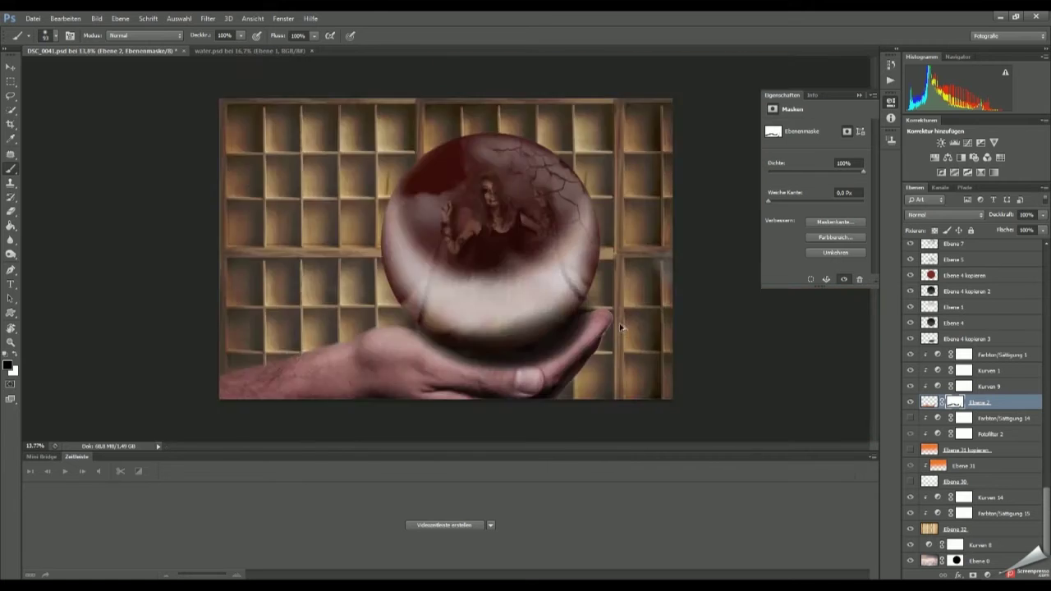
scroll(655, 401, up, 3)
scroll(696, 351, down, 1)
scroll(652, 305, down, 2)
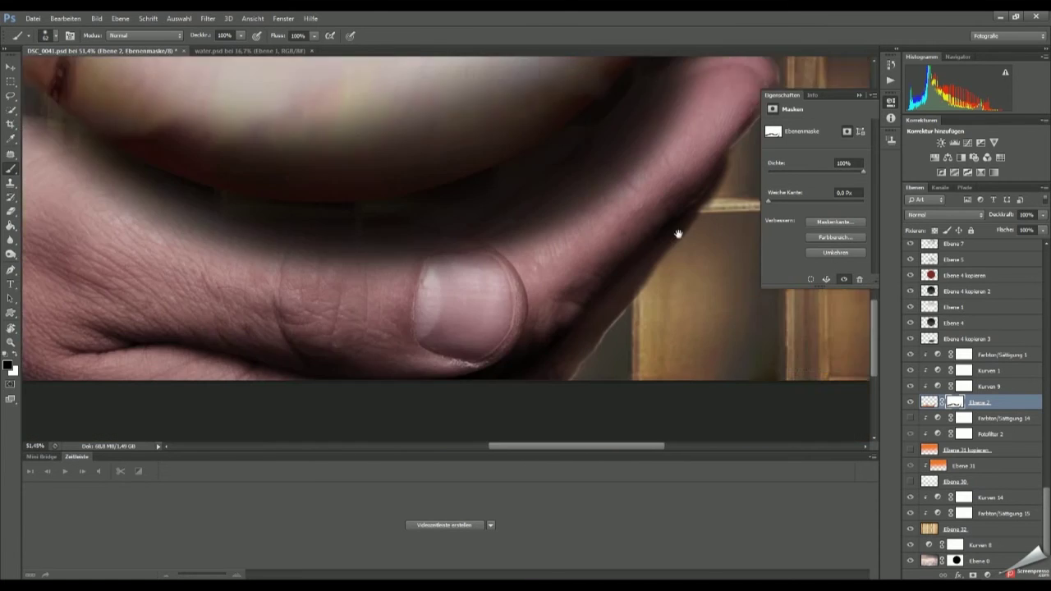
scroll(675, 230, down, 3)
click(963, 497)
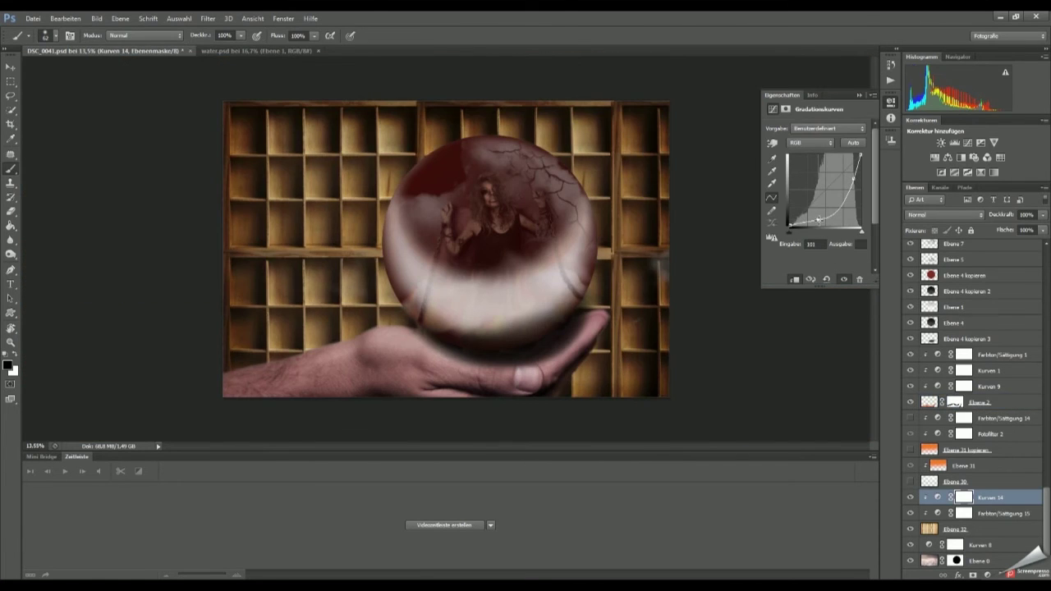
Add a new empty layer and load a cobweb brush set.
click(1002, 575)
right_click(563, 302)
scroll(738, 459, down, 5)
click(827, 312)
double_click(497, 322)
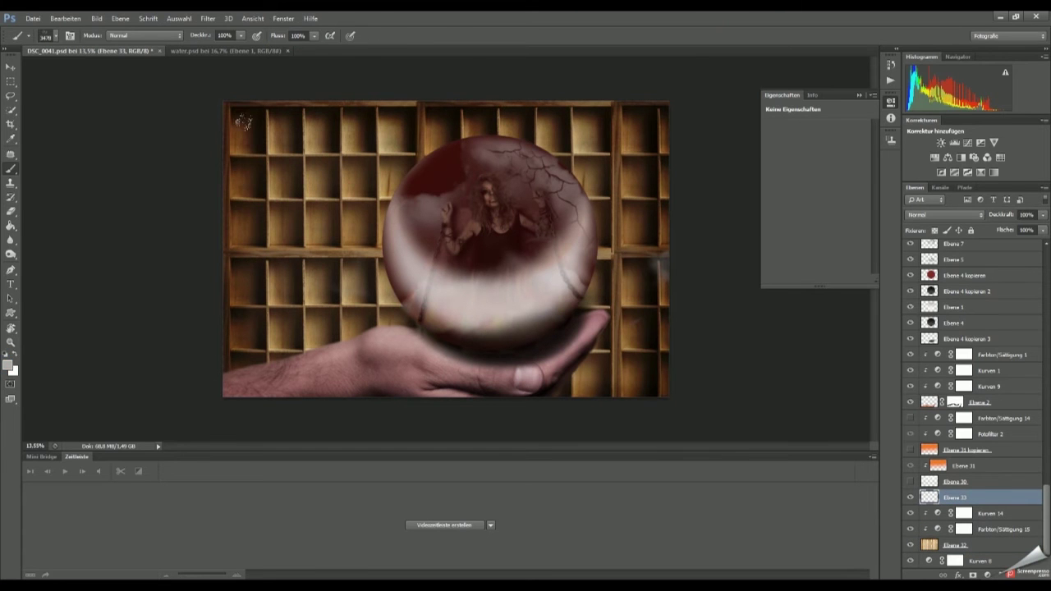
Stamp a white cobweb at the top-left corner and shrink it to fit.
click(336, 171)
key(ctrl+t)
drag(448, 102, 377, 146)
key(Return)
Stamp a different white cobweb at the lower right and copy it to the lower left.
key(b)
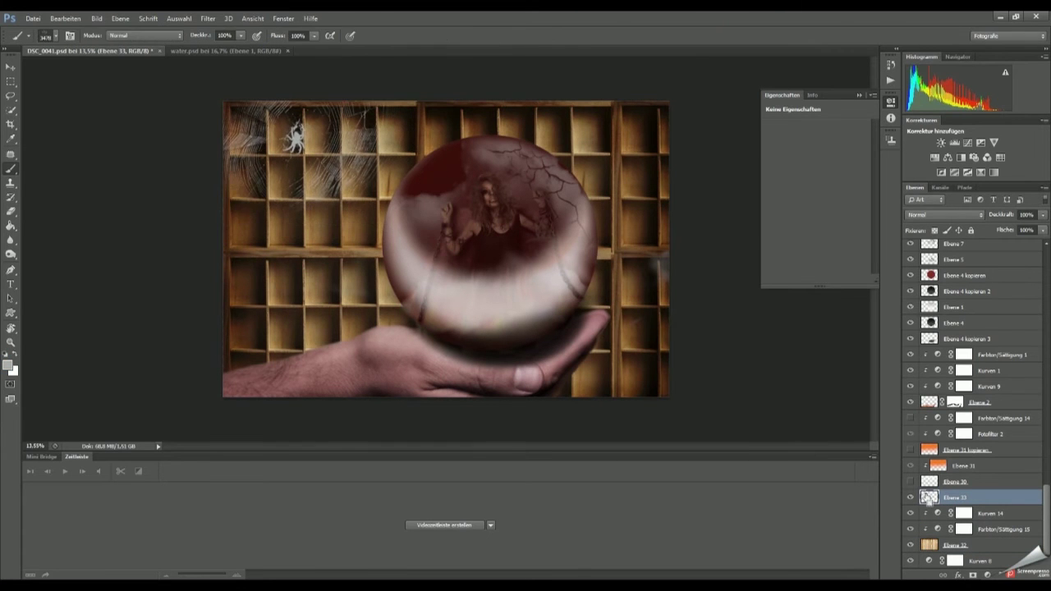
right_click(517, 240)
double_click(568, 453)
key(x)
click(655, 349)
key(v)
key(ctrl+j)
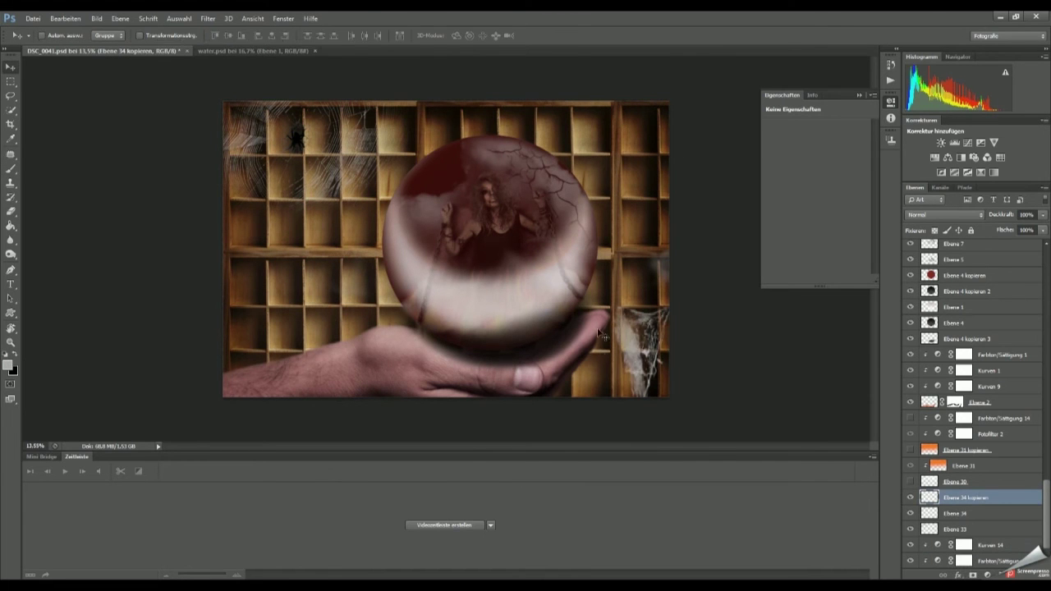
drag(644, 353, 246, 345)
On a new layer, stamp another cobweb at the upper right, rotated into the corner.
key(b)
key(ctrl+shift+alt+n)
right_click(612, 153)
double_click(766, 401)
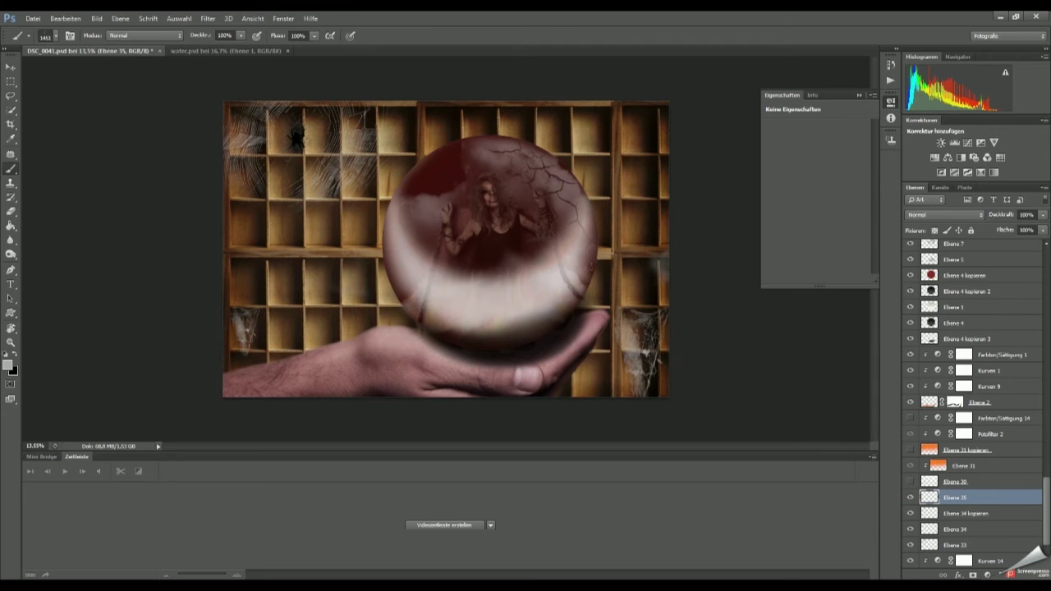
click(605, 145)
key(ctrl+t)
drag(608, 146, 586, 144)
scroll(605, 110, up, 3)
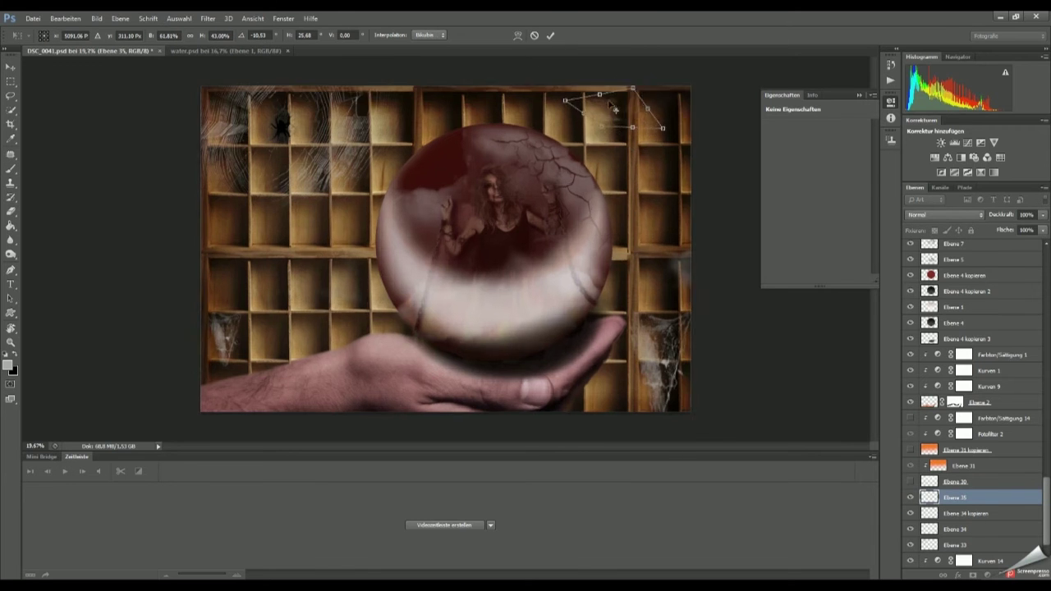
right_click(952, 497)
Duplicate the upper-right cobweb and move the copy along the top shelves.
click(903, 279)
key(ctrl+0)
key(v)
drag(632, 301, 335, 288)
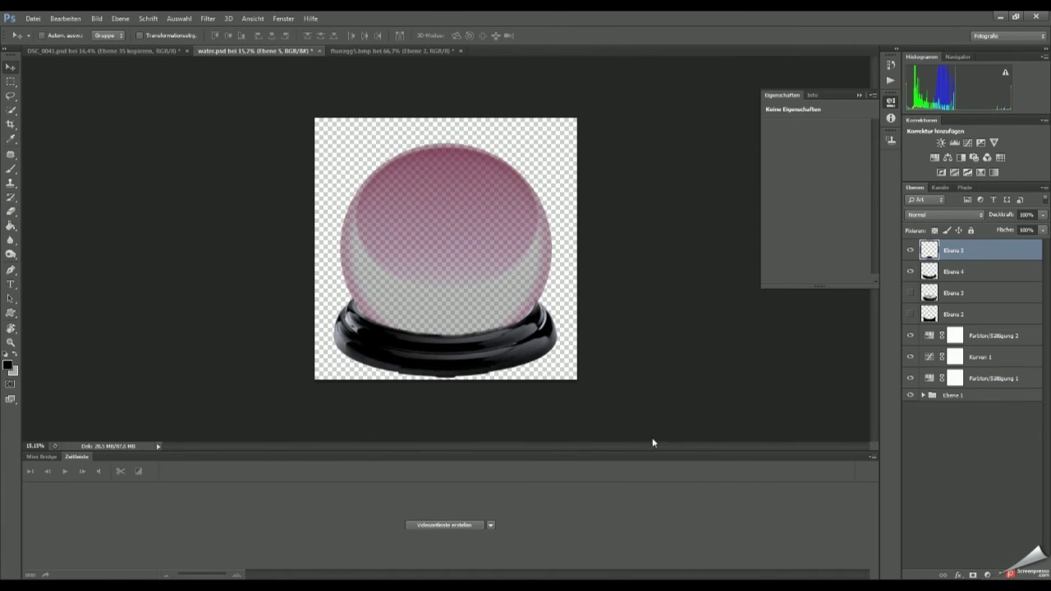
Drop Farbton/Sättigung 2 saturation to -90 and darken the globe with a Curves adjustment.
click(988, 317)
drag(815, 189, 774, 192)
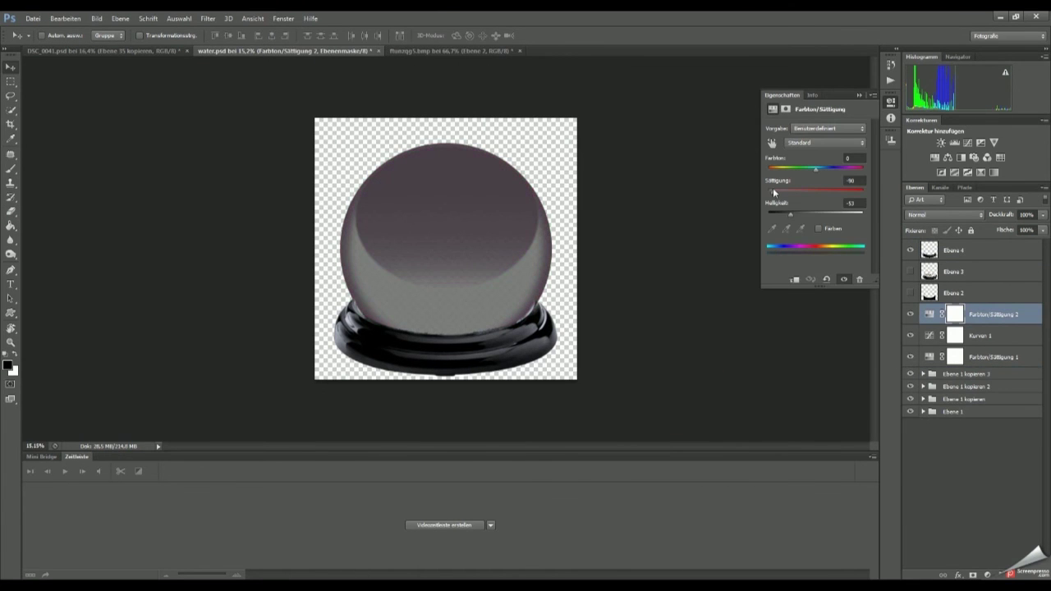
click(952, 250)
click(954, 142)
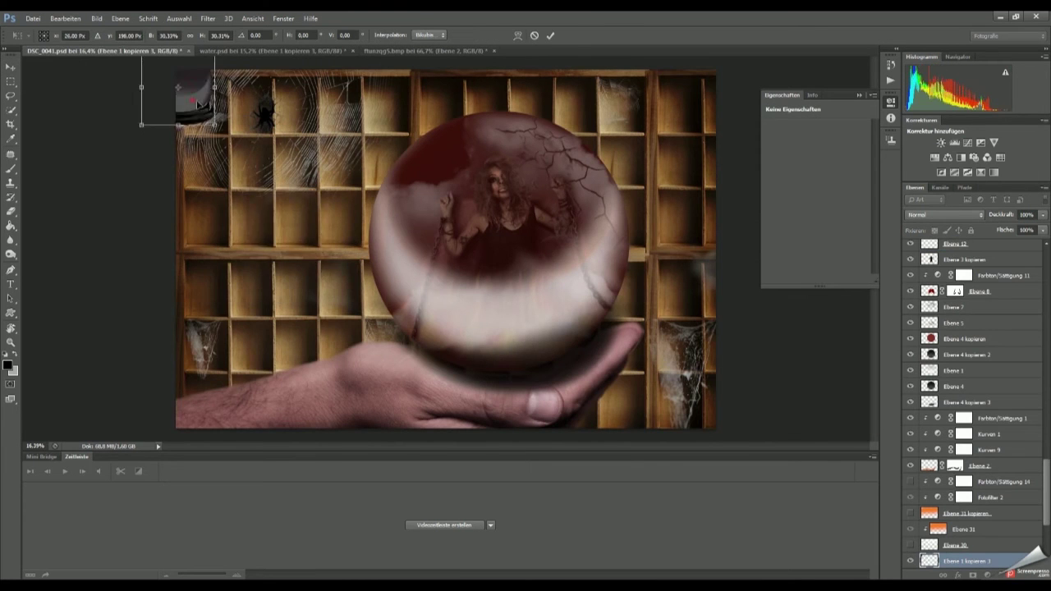
Tilt, skew and position the pasted globe on a shelf compartment.
scroll(304, 233, up, 3)
scroll(328, 226, up, 3)
scroll(353, 220, up, 3)
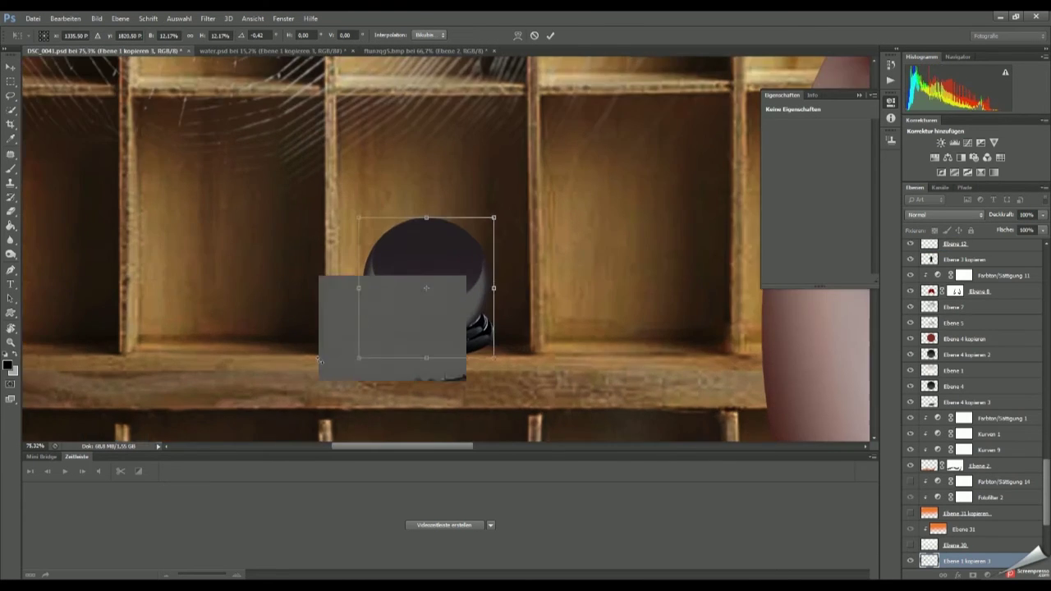
drag(428, 357, 386, 283)
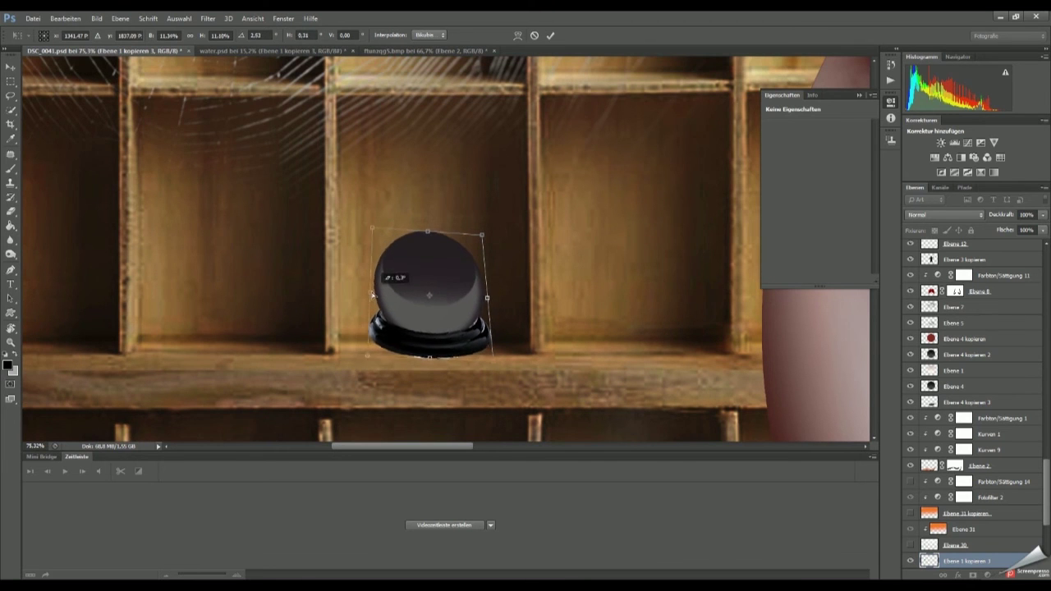
mouse_move(370, 353)
mouse_down()
mouse_move(356, 352)
mouse_move(375, 358)
mouse_up()
drag(422, 295, 422, 295)
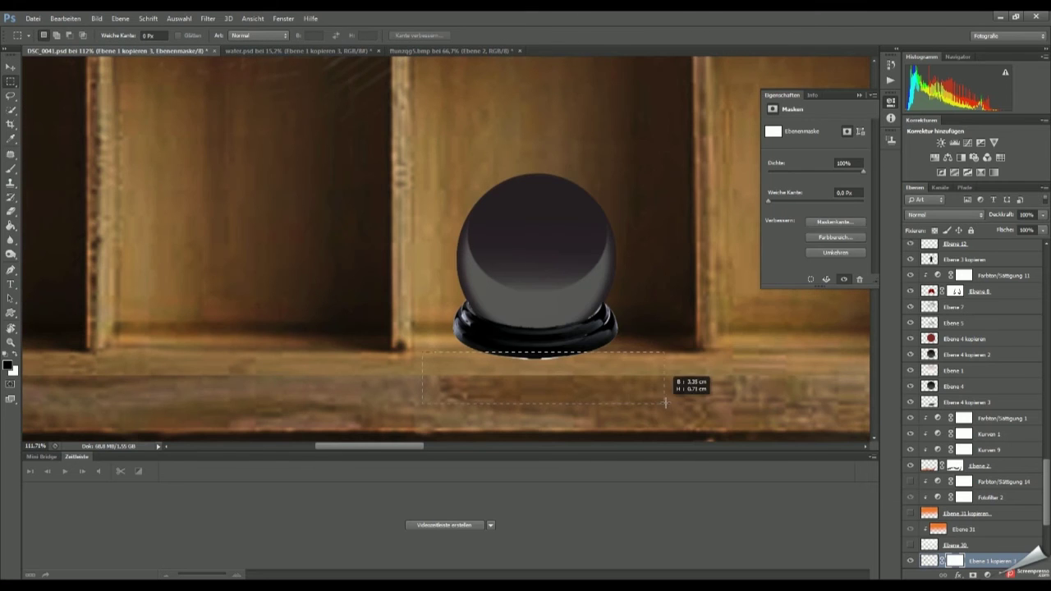
Choose a soft brush to mask the globe's base, then brighten the spider webs with a filter.
right_click(503, 304)
scroll(747, 378, up, 10)
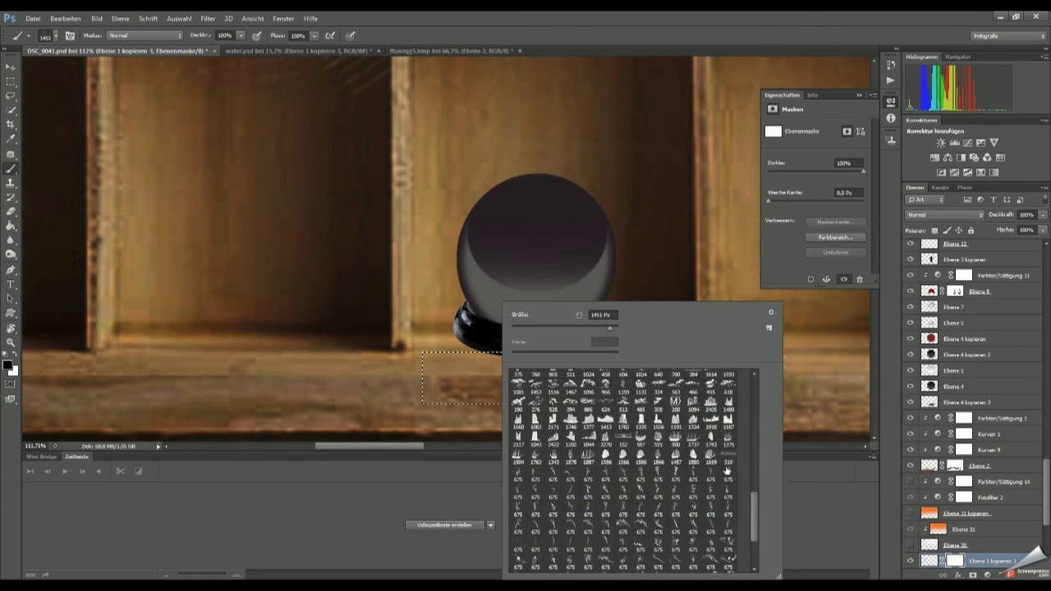
double_click(675, 394)
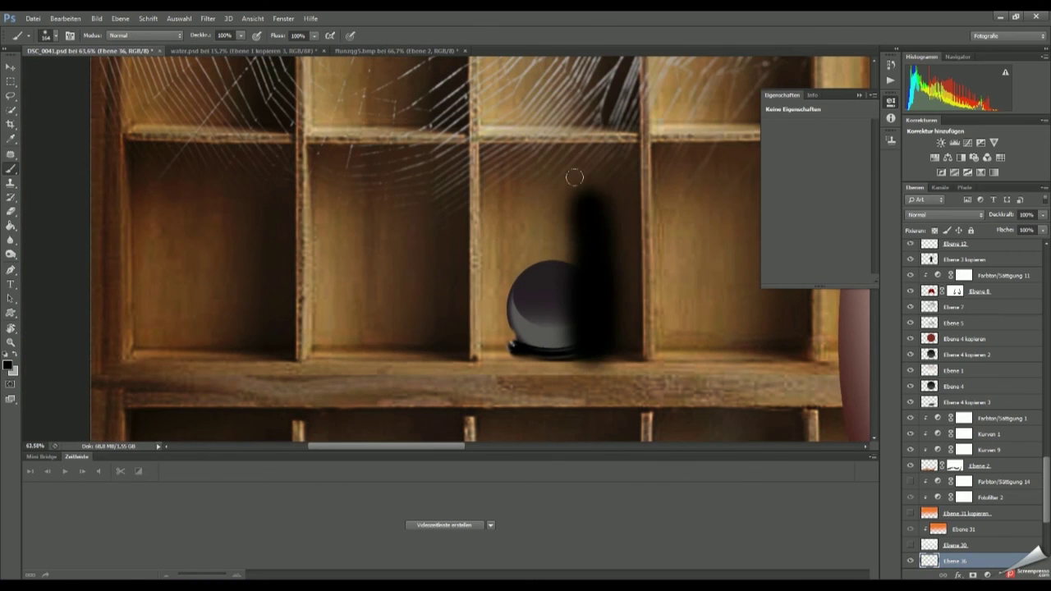
click(427, 164)
key(Return)
key(ctrl+0)
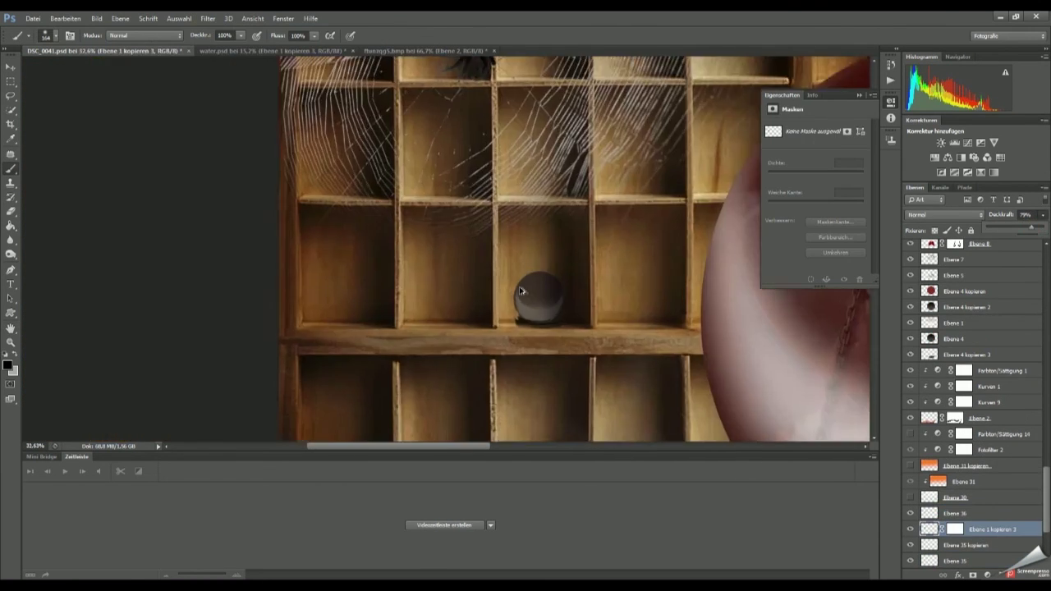